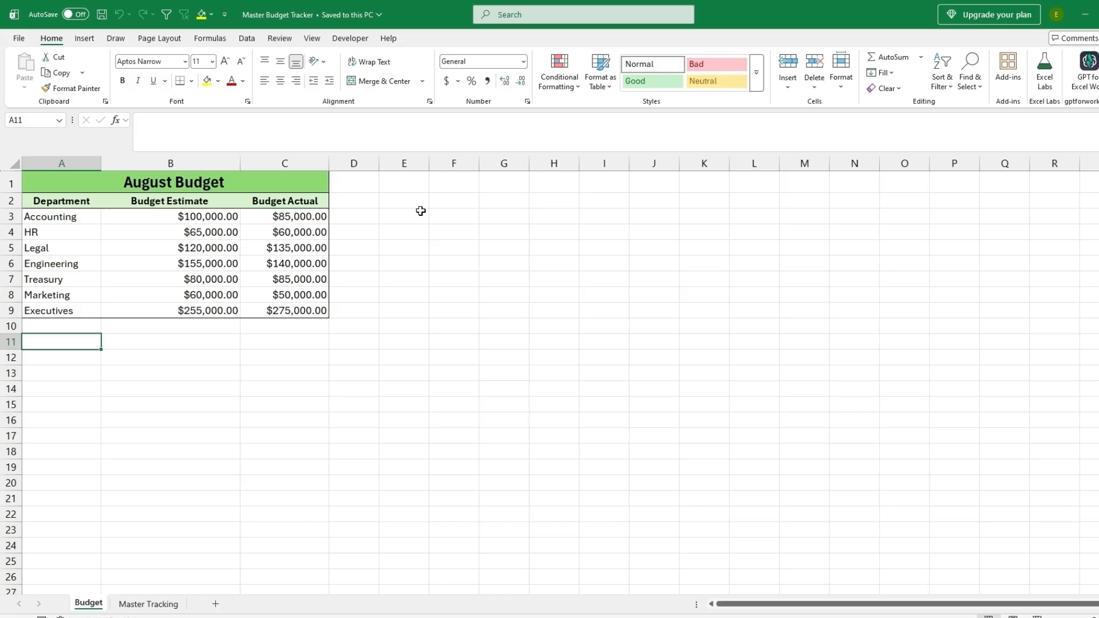
- Review the Department, Budget Estimate and Budget Actual columns on the Budget sheet, and check the Master Tracking sheet
scroll(321, 476, "up", 2)
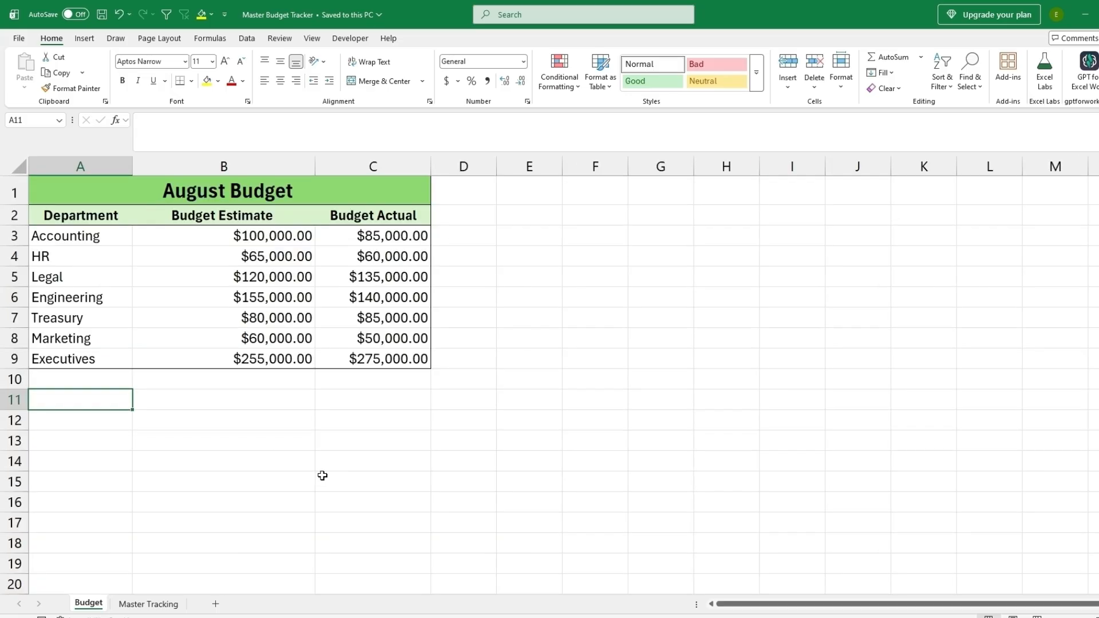
left_click_drag(102, 220, 93, 355)
left_click_drag(216, 215, 223, 361)
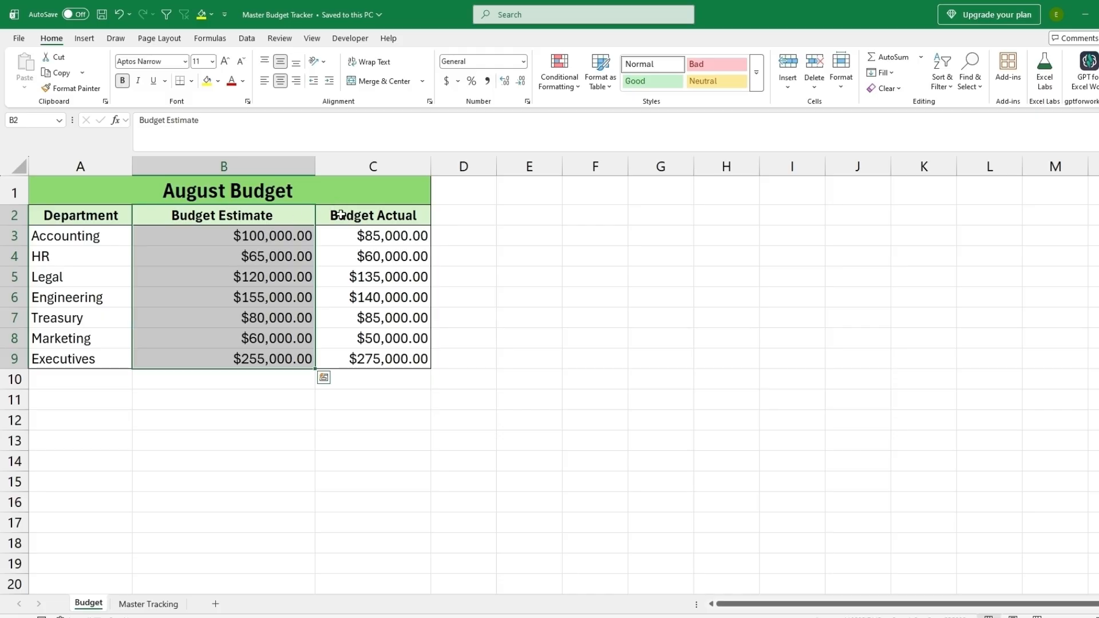
left_click_drag(341, 215, 318, 358)
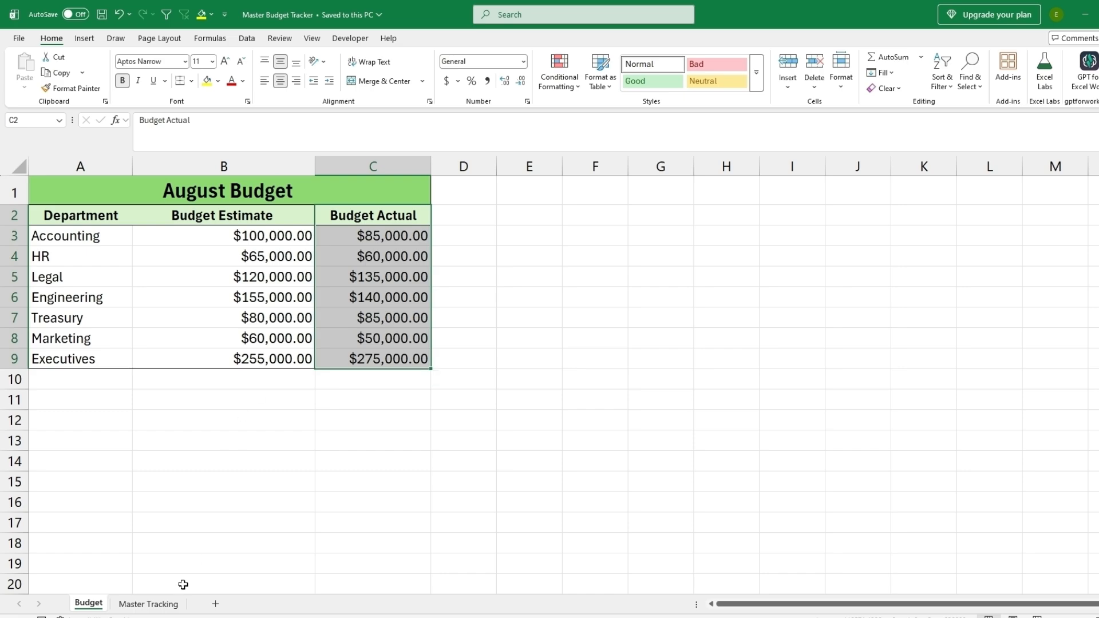
left_click(151, 604)
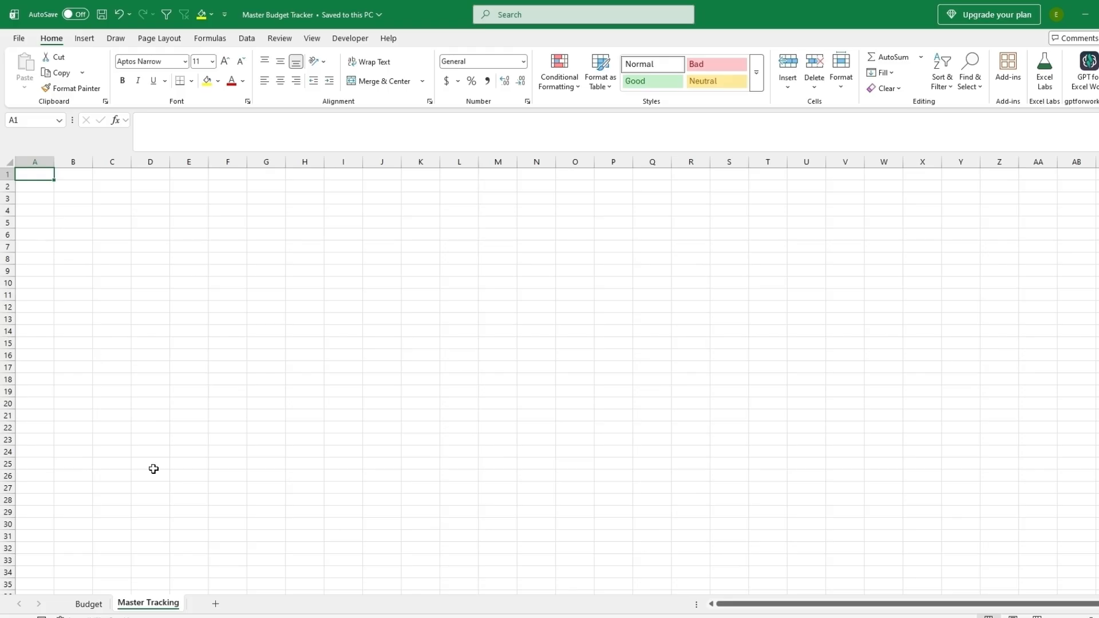
left_click(98, 607)
left_click(86, 380)
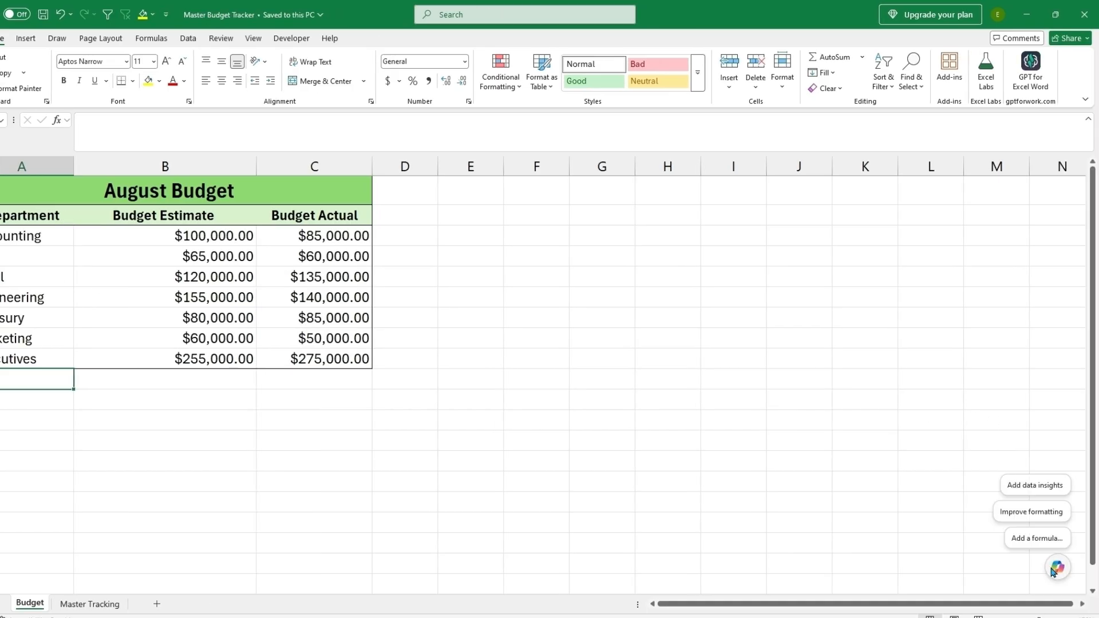
- Write a Copilot request to create an executive report using the data in the Budget tab, placed on the Master Tracking Tab
left_click(1057, 570)
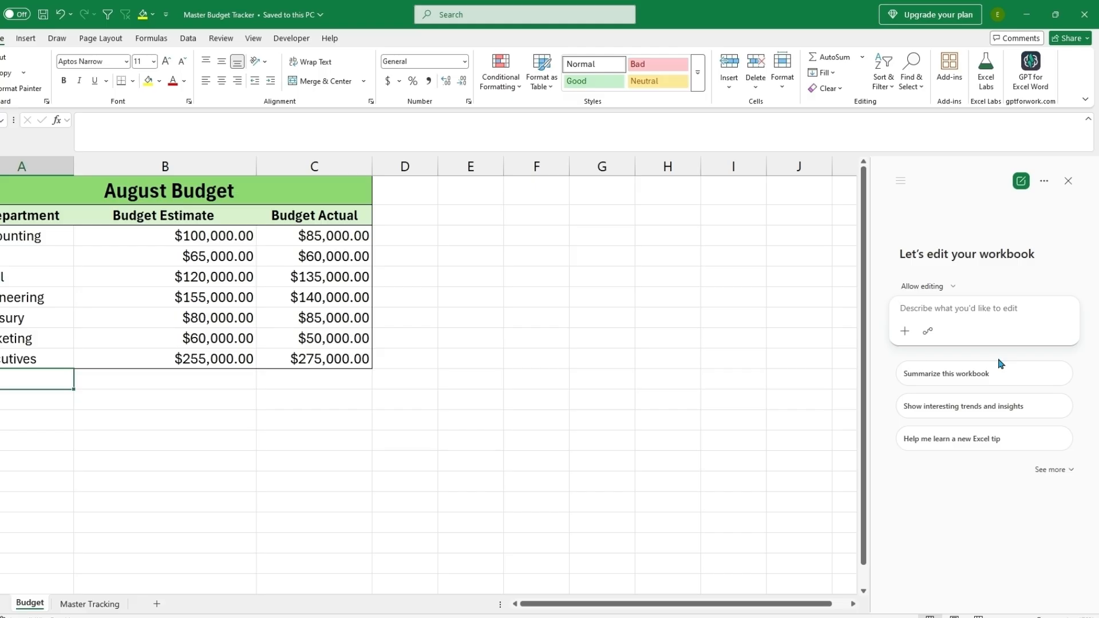
type("Create")
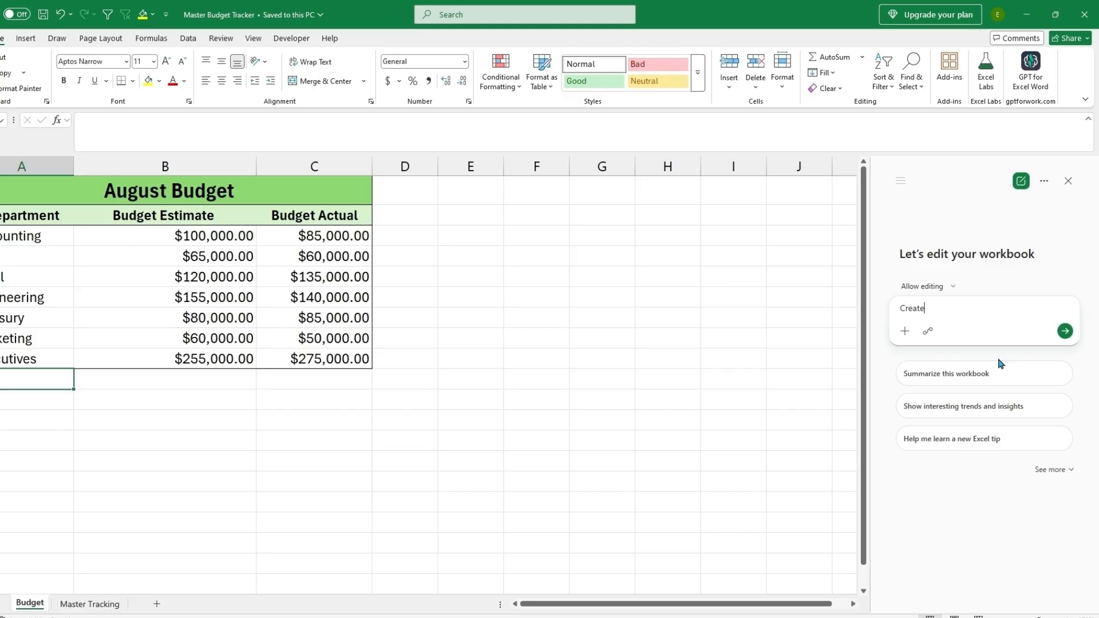
type(" an executive report using the data in the Budget tab")
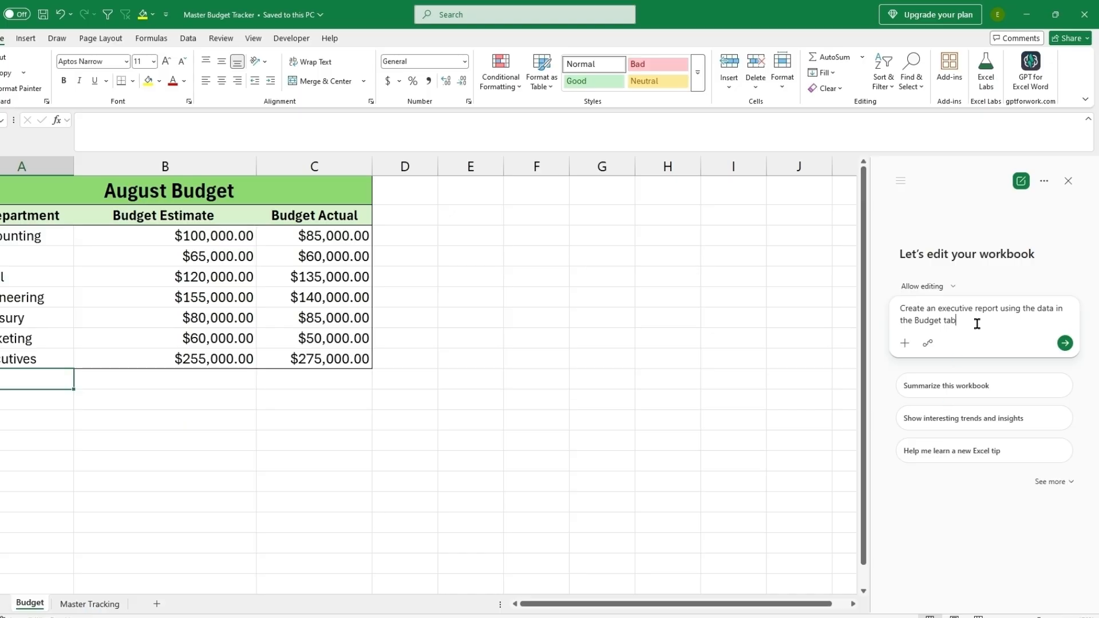
type("Create this report on the Master Tracking Tab, use")
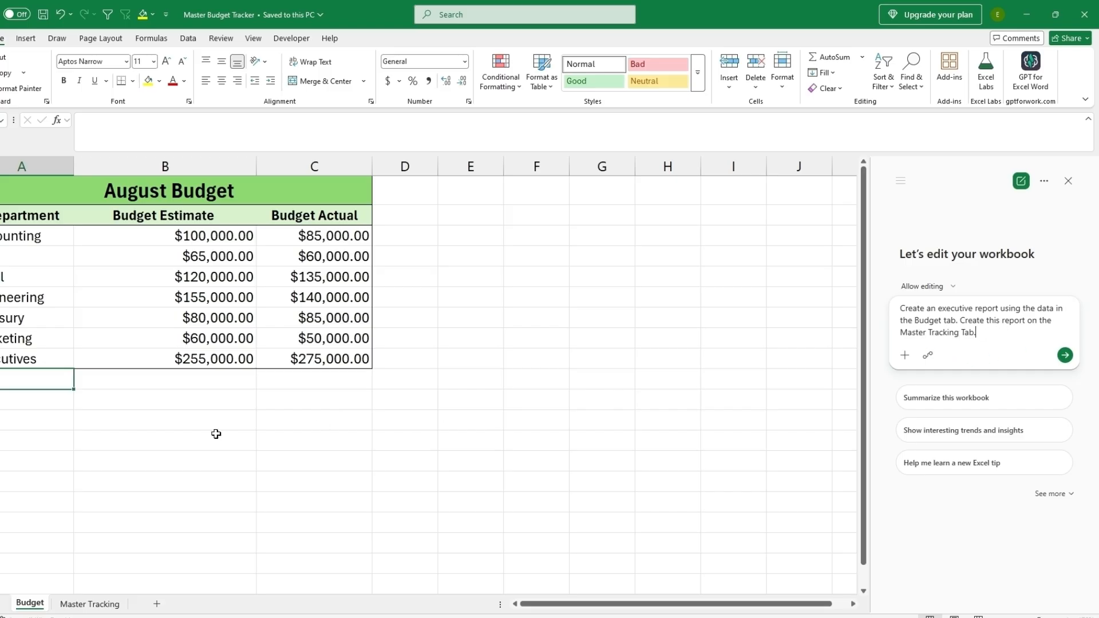
- Check the Master Tracking sheet against the Budget sheet and examine the Budget Estimate and Budget Actual columns
left_click(67, 606)
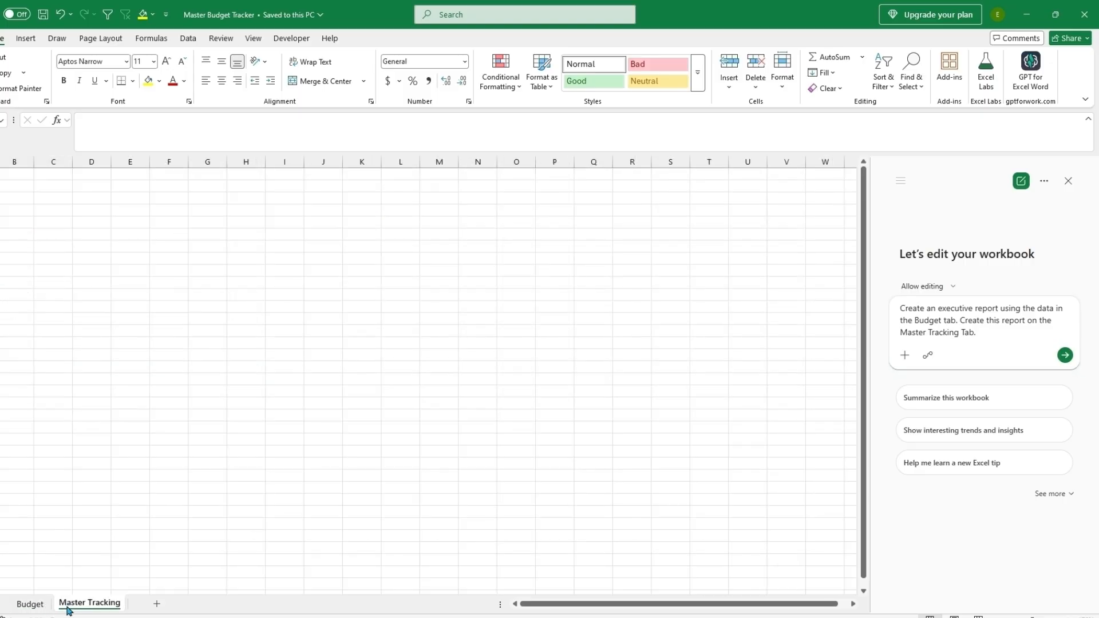
left_click(29, 604)
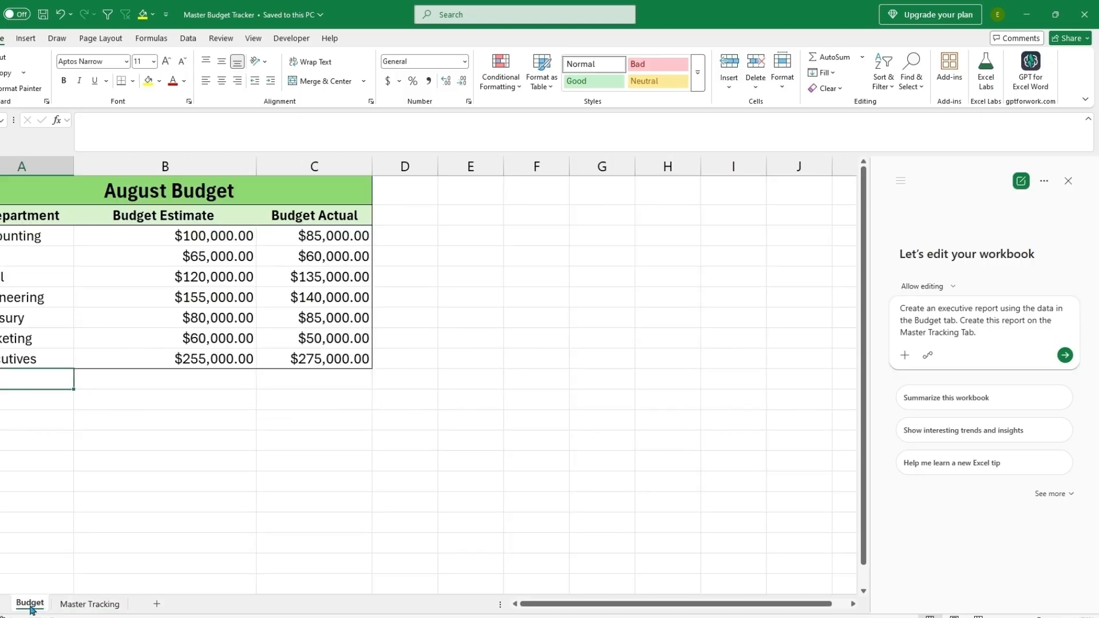
left_click_drag(988, 321, 991, 333)
left_click(999, 338)
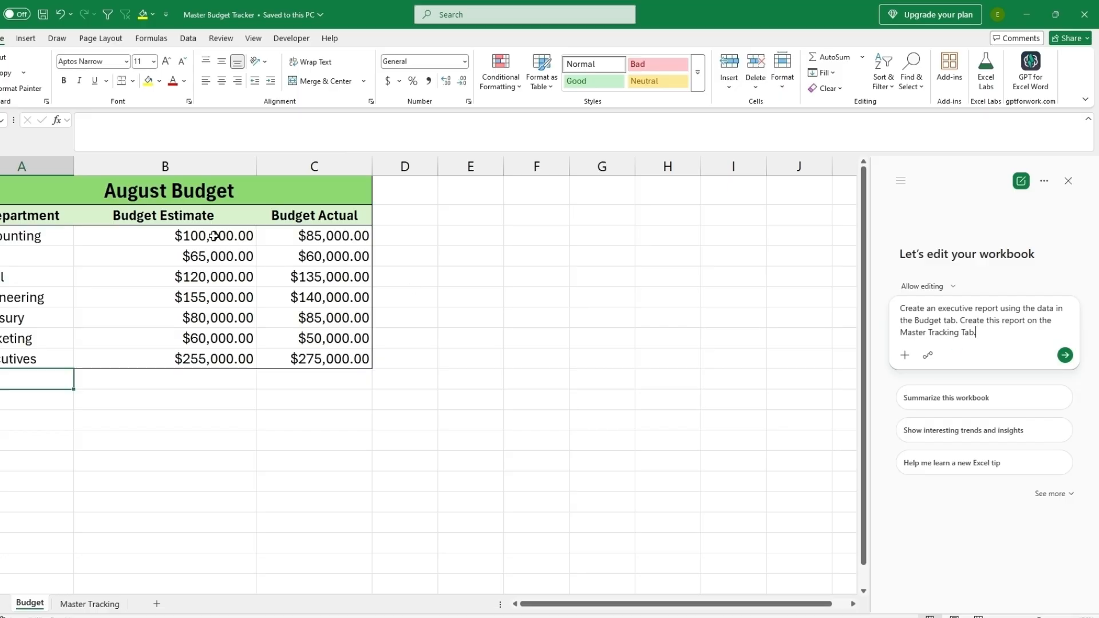
left_click_drag(207, 217, 228, 388)
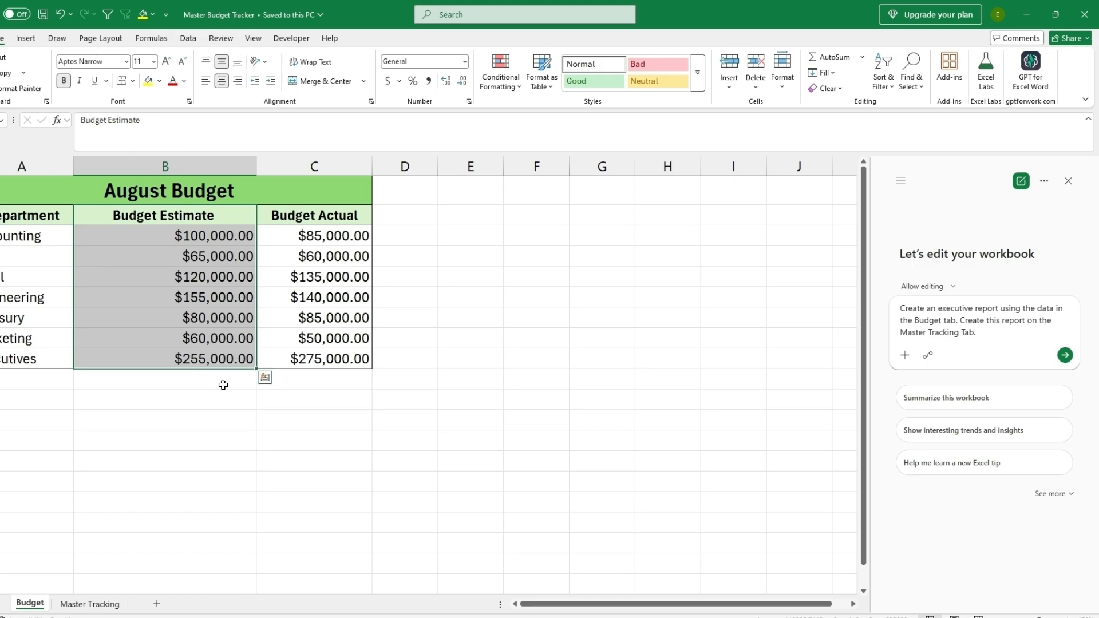
left_click_drag(195, 215, 181, 359)
left_click_drag(269, 222, 288, 358)
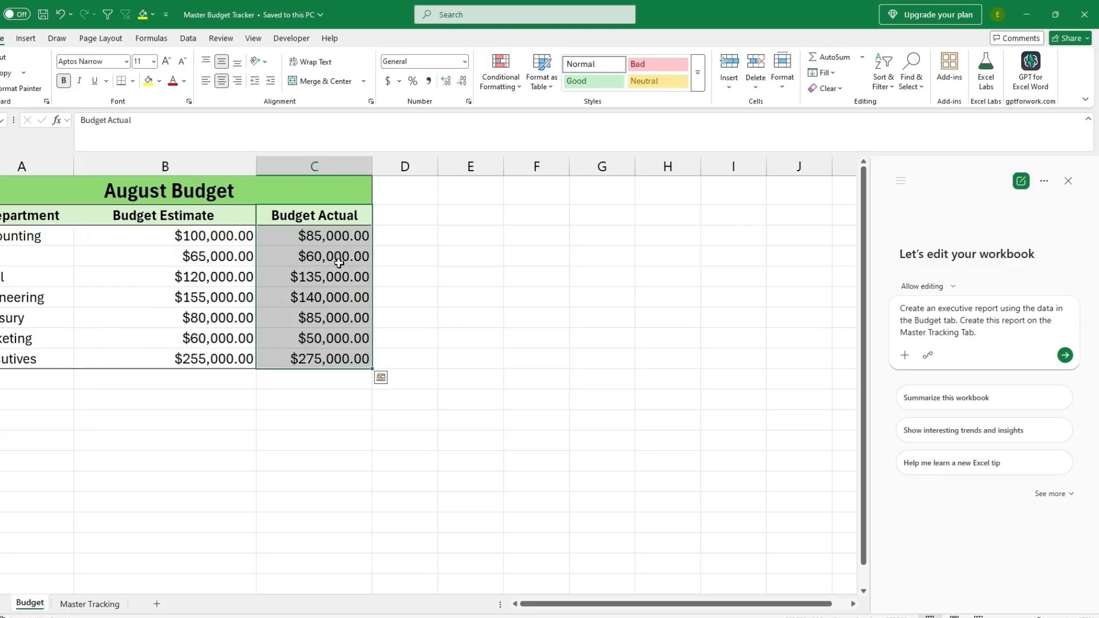
- Extend the request with filtering by month and month over month tracking for budget estimate column b and budget actual column C by department column A
left_click(997, 336)
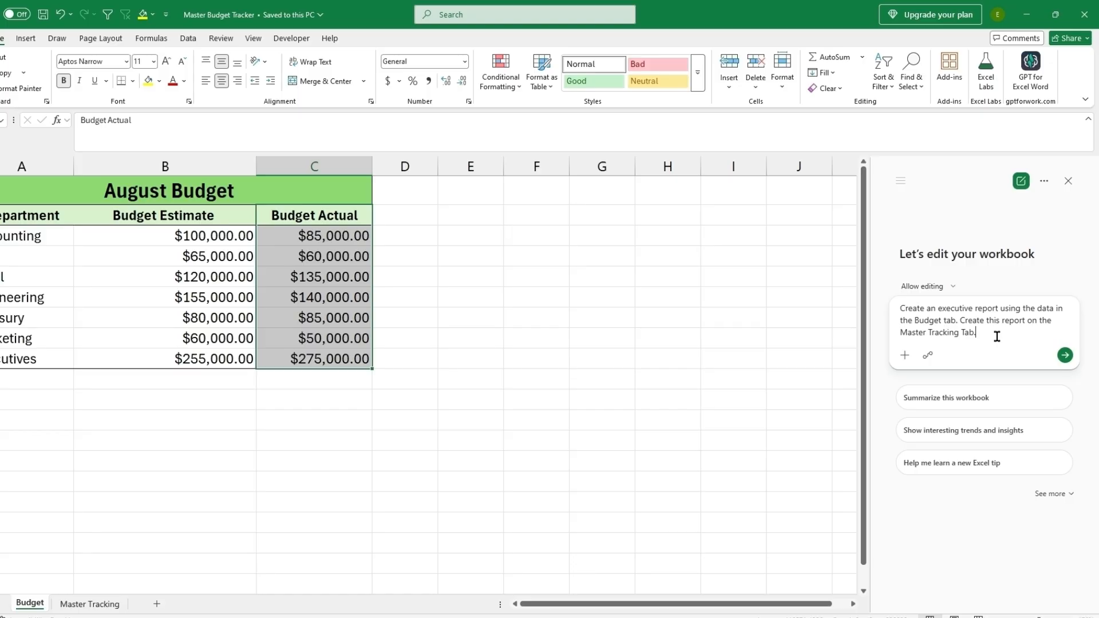
type("Have the report able to be filtered by month and have month over month tracking for the budget estimate col")
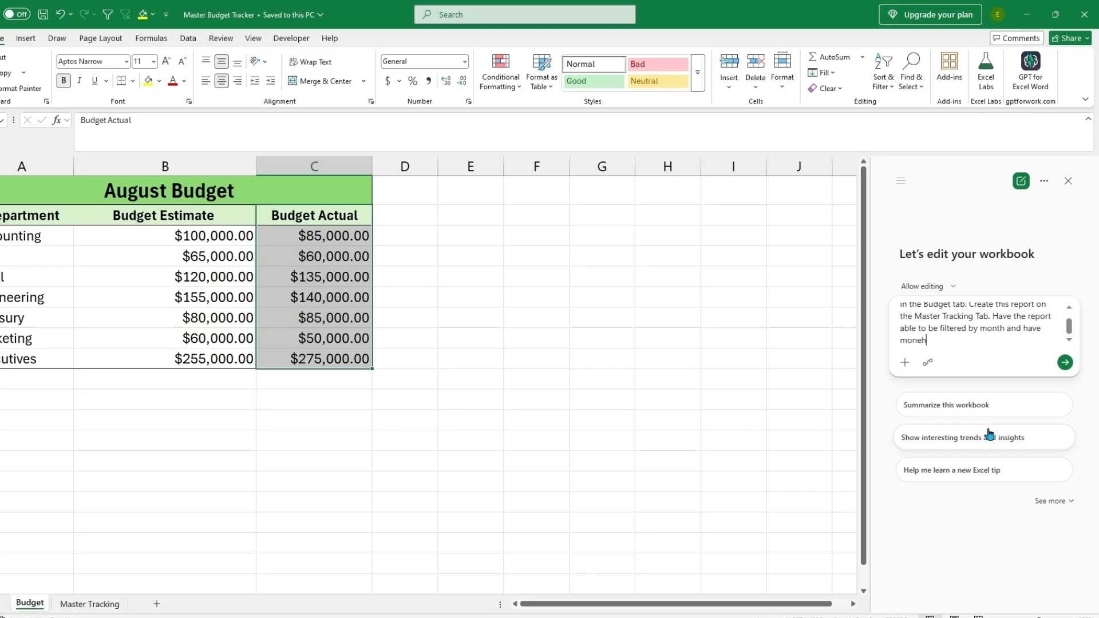
type("umn b and budget actual in column C by department column A")
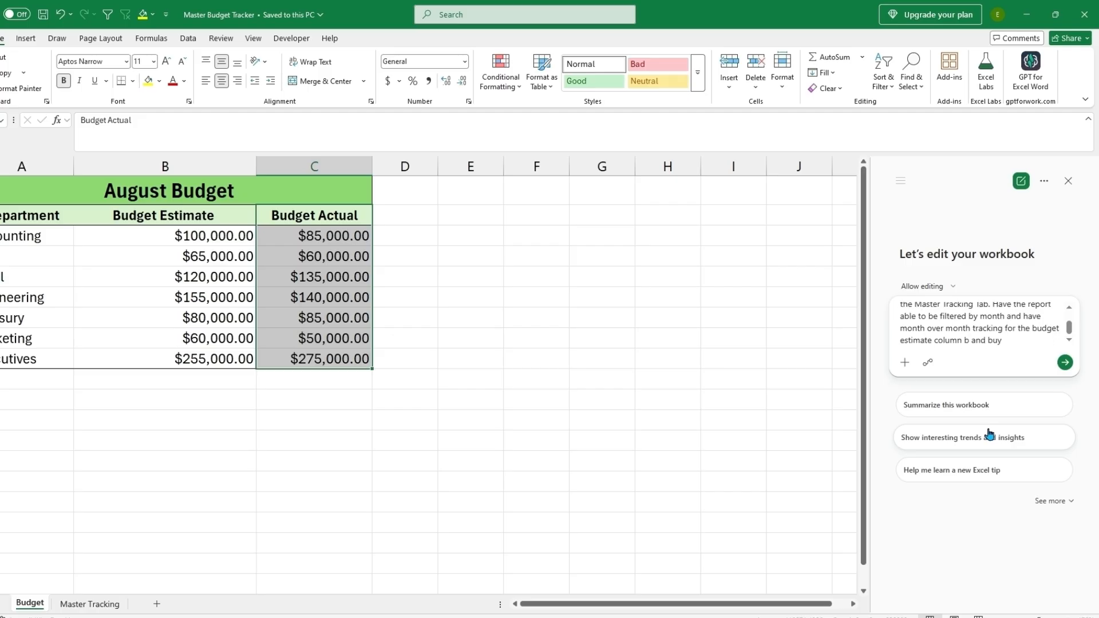
scroll(1071, 329, "up", 1)
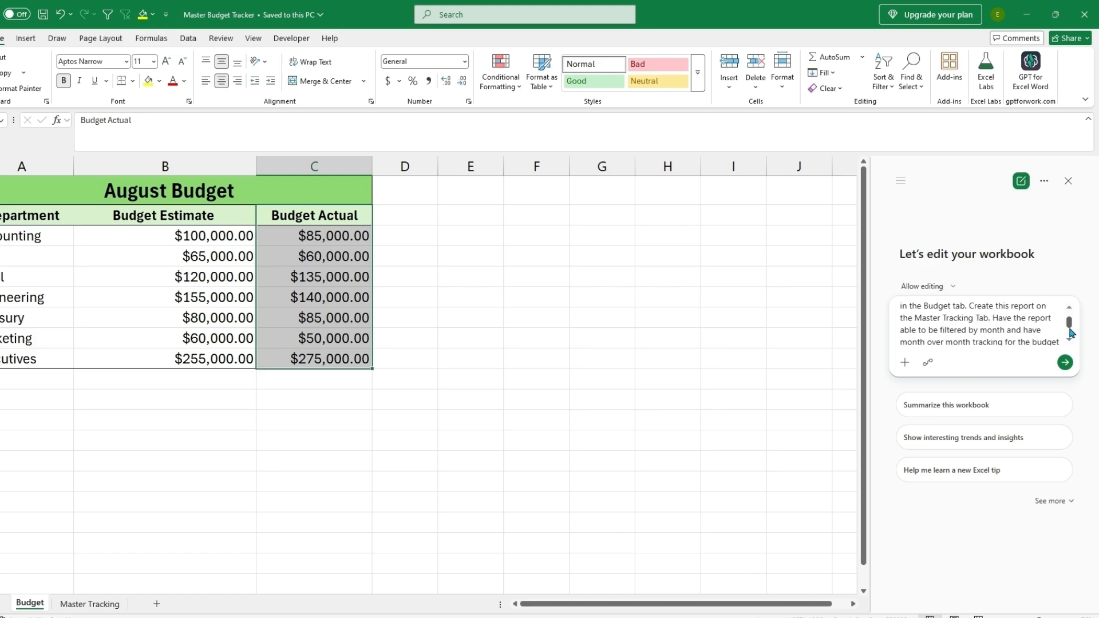
scroll(1071, 333, "down", 3)
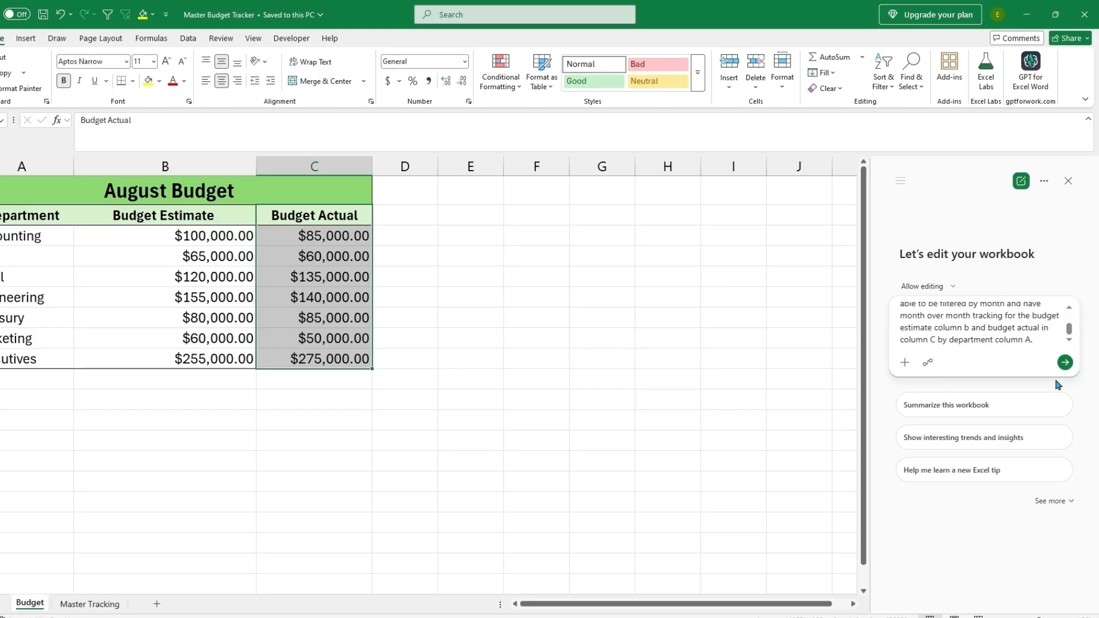
- Add "Please make this report executive ready and simple to read." to the Copilot request and send it
type("ease make thi")
type("s report")
type(" executive rea")
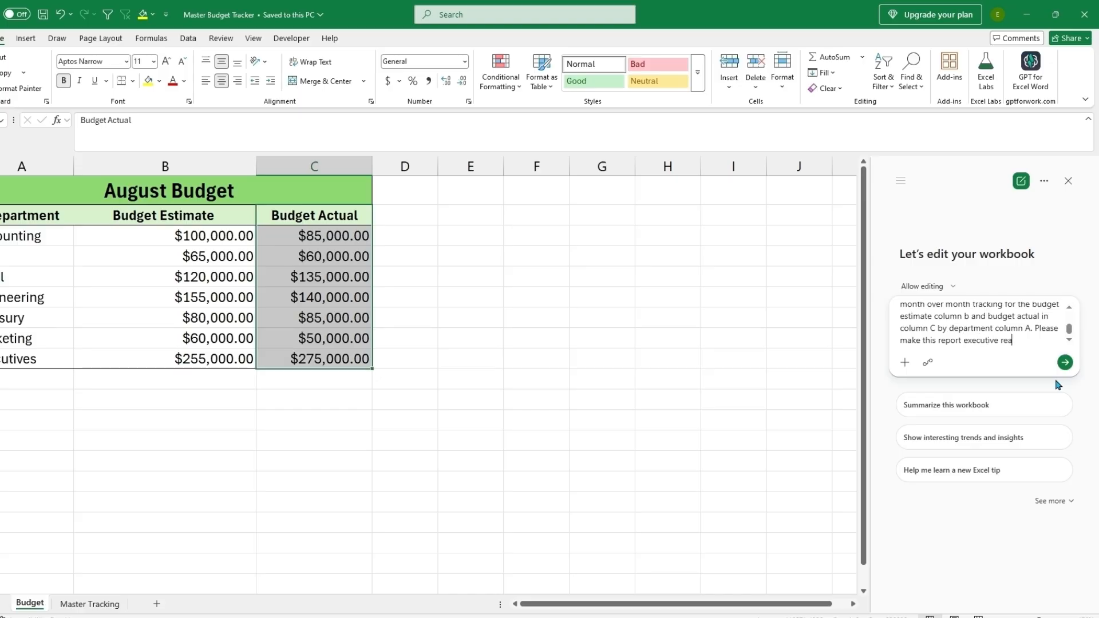
type("dy and simple to read.")
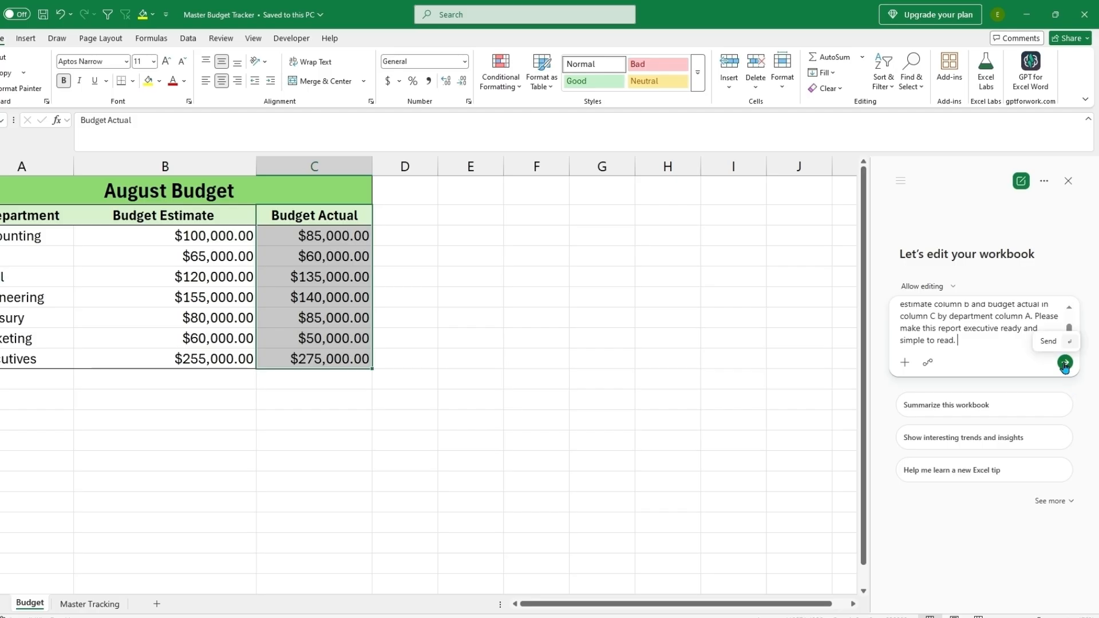
left_click(1065, 365)
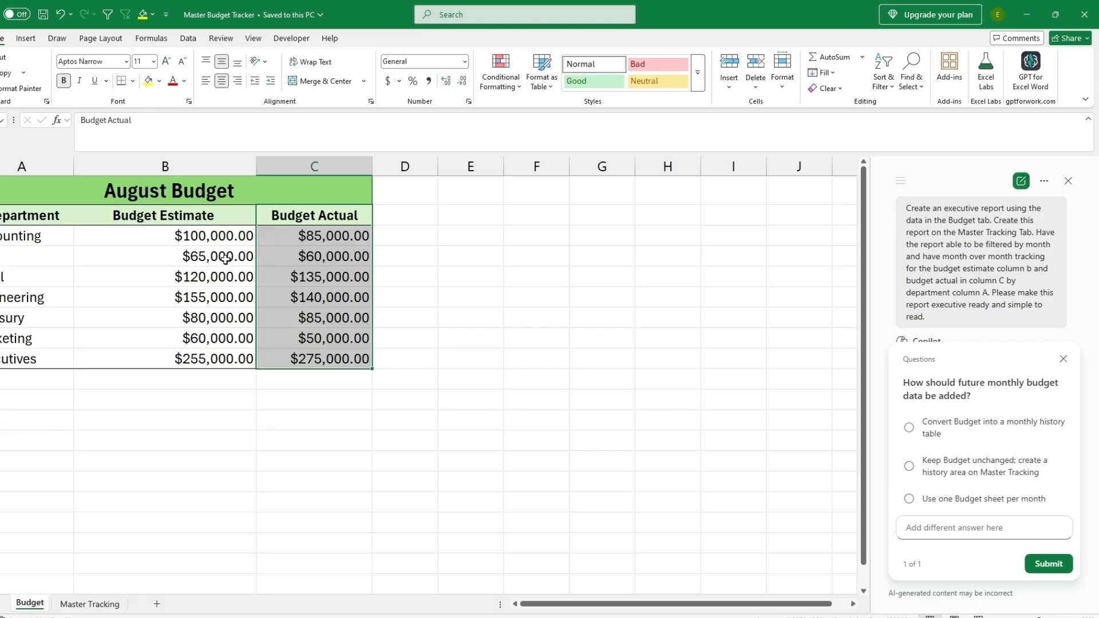
- Answer Copilot's question about future monthly data with "Convert Budget into a monthly history table" and submit it
left_click(988, 527)
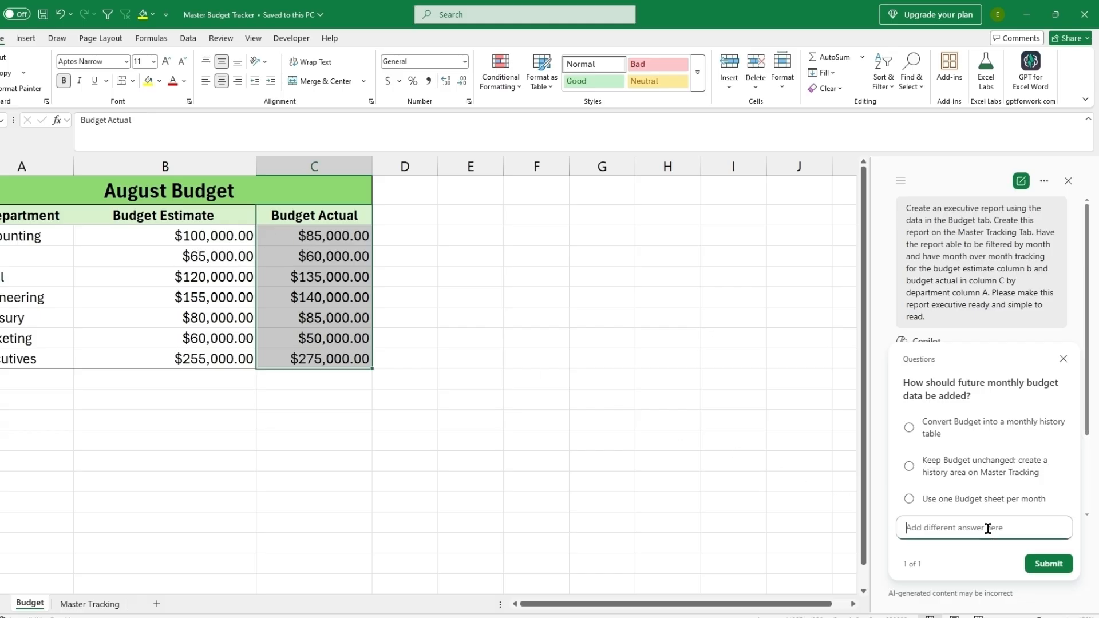
left_click(910, 429)
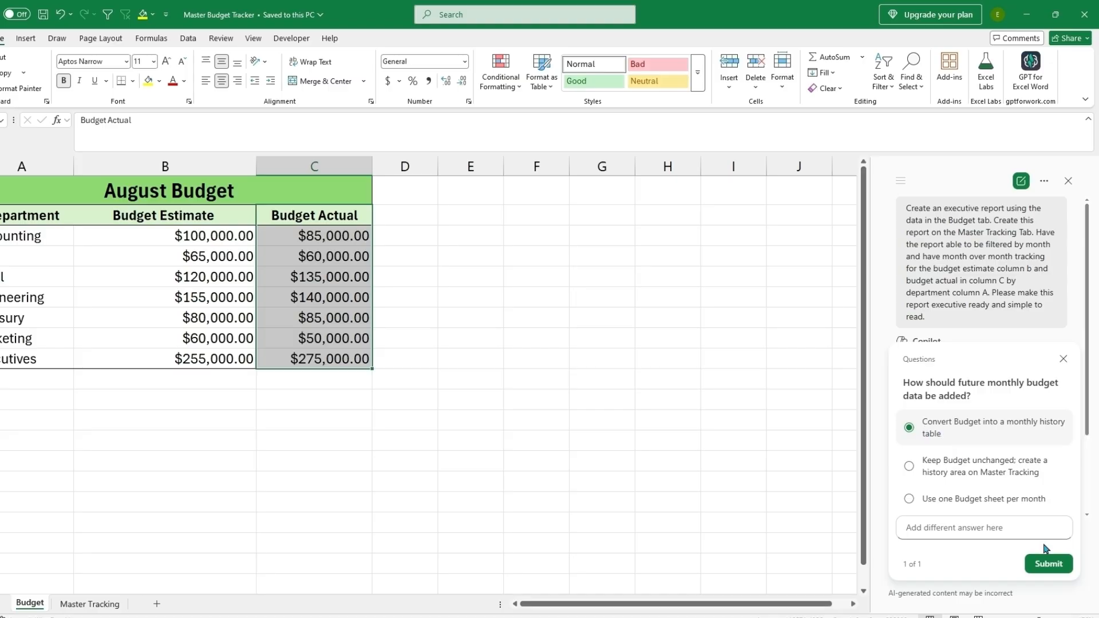
left_click(1051, 564)
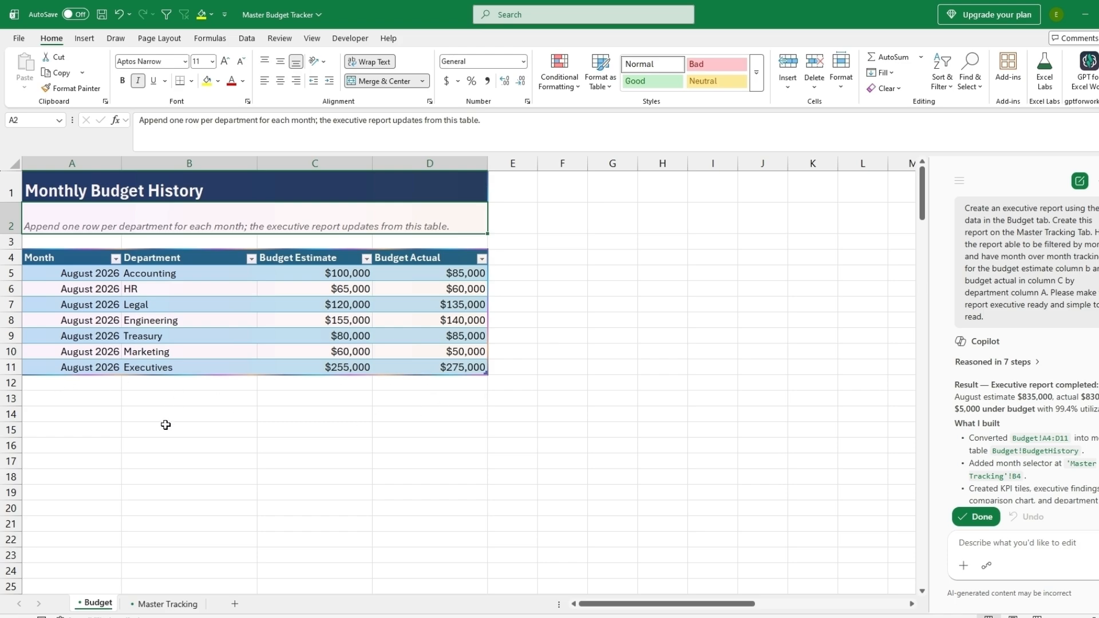
- Review the generated report on the Master Tracking sheet, including its KPI tiles, estimate vs actual chart, key findings and department table
left_click(162, 605)
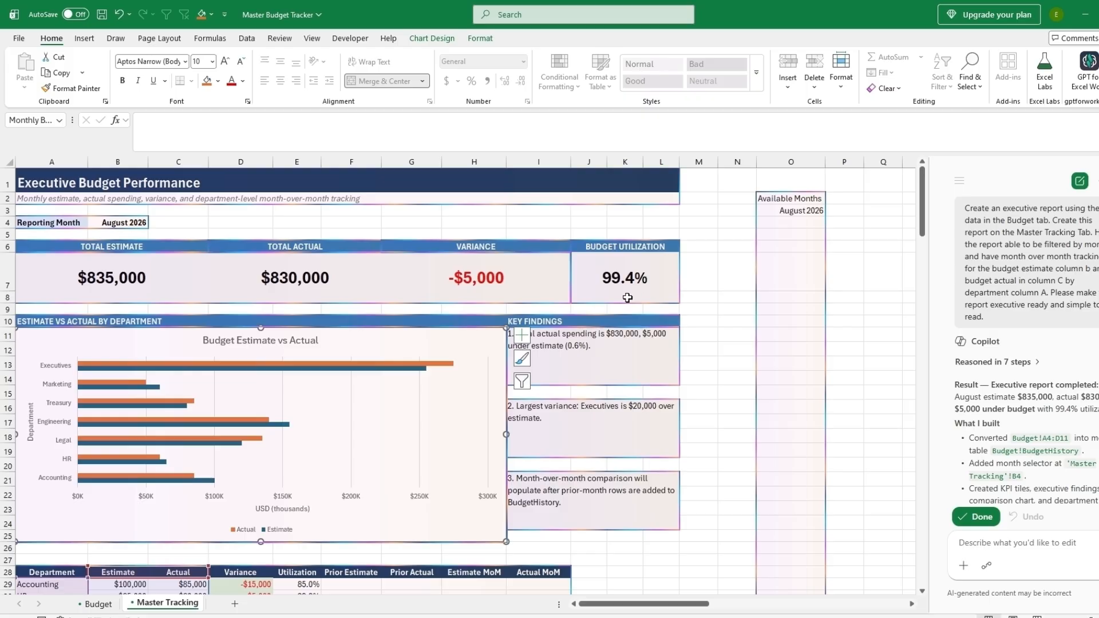
scroll(627, 298, "down", 1)
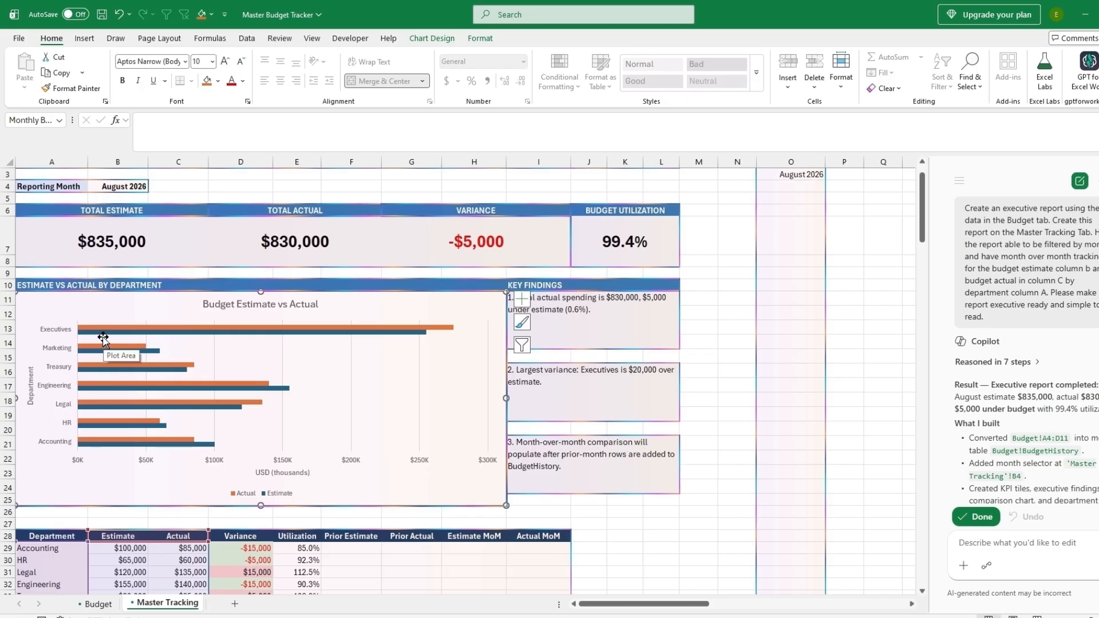
mouse_move(426, 334)
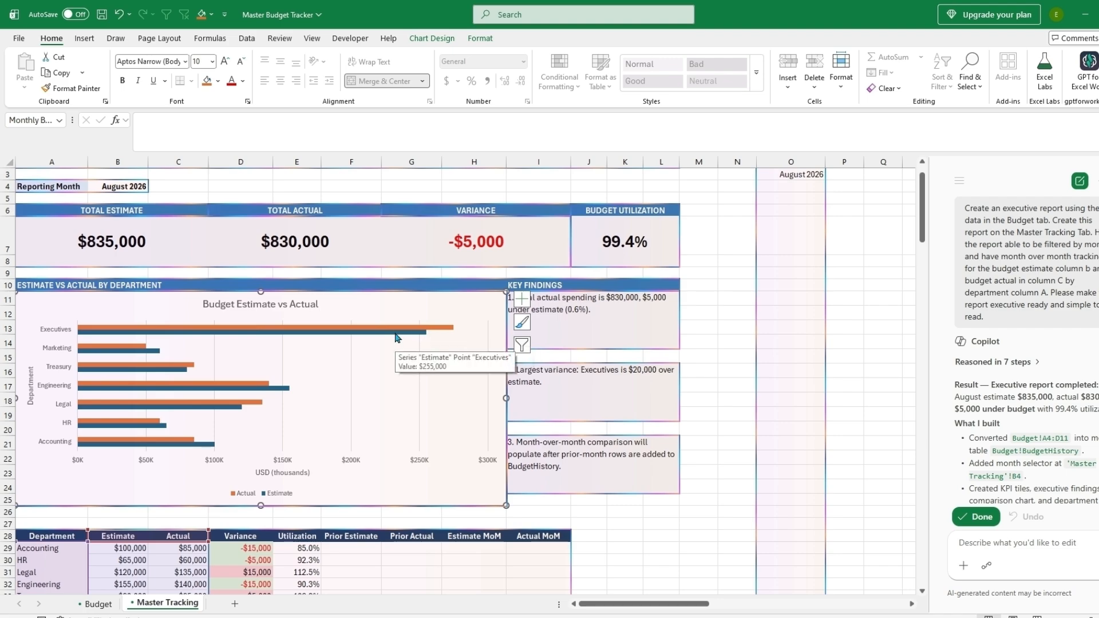
scroll(714, 317, "down", 2)
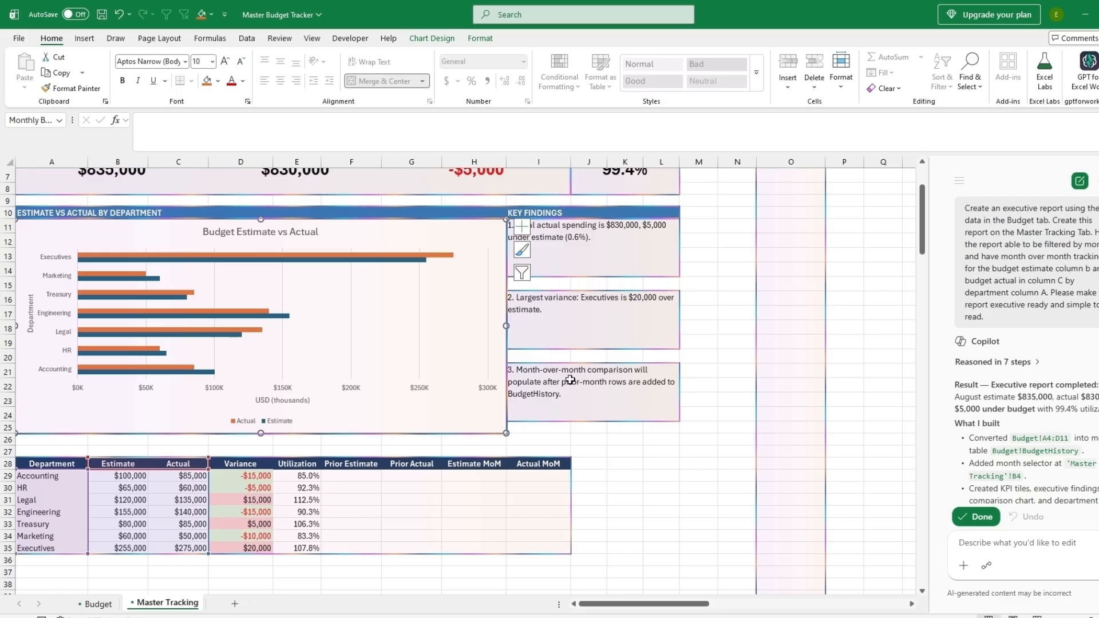
scroll(570, 381, "down", 2)
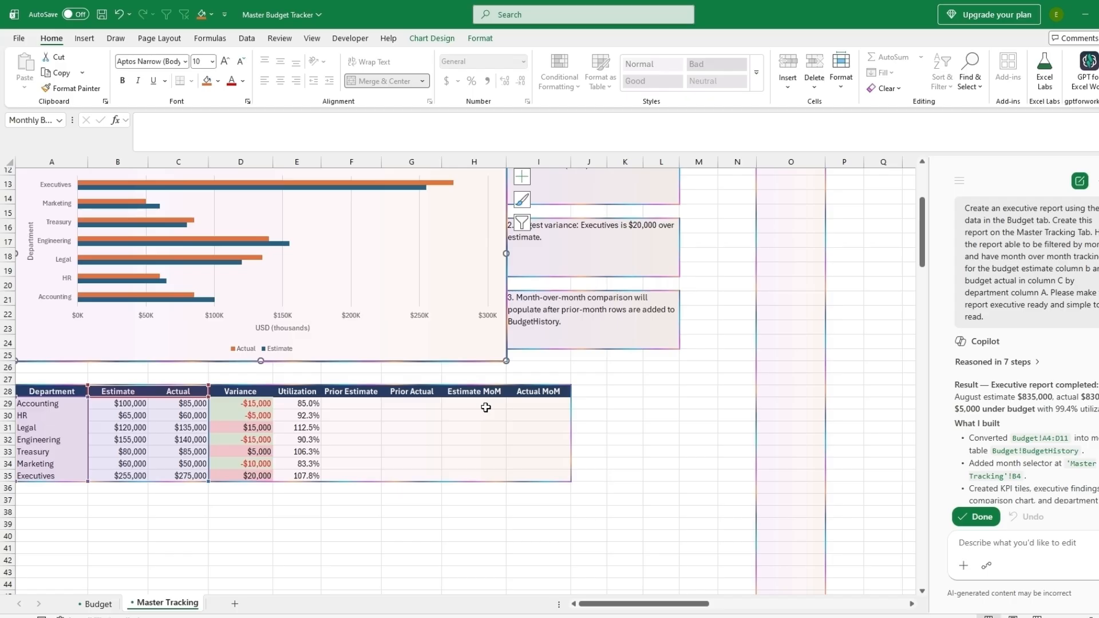
scroll(486, 407, "up", 3)
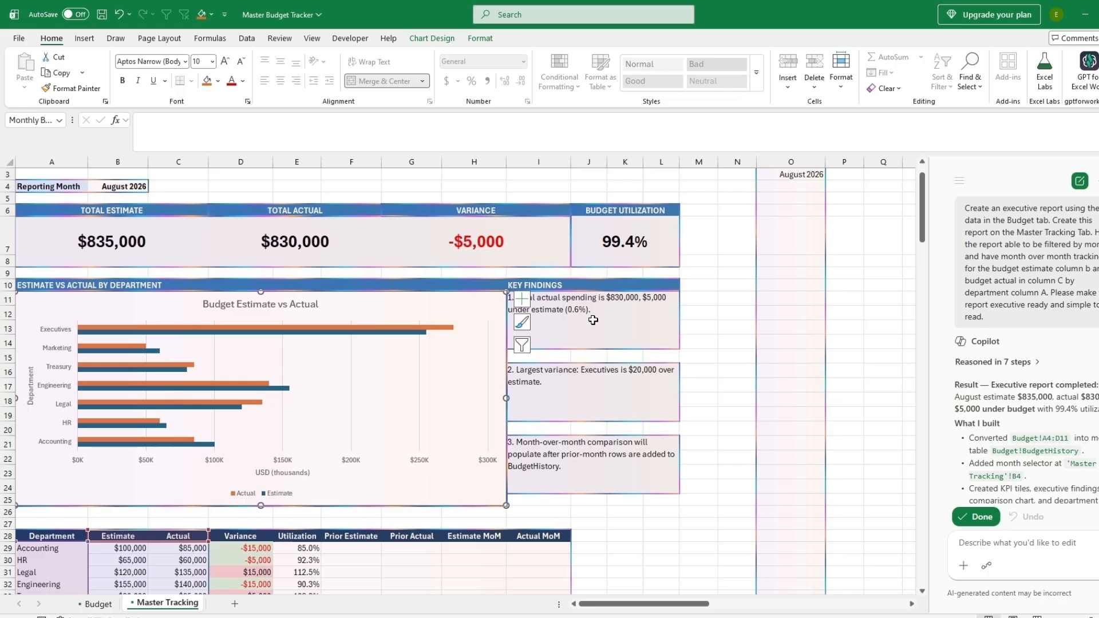
scroll(593, 320, "up", 1)
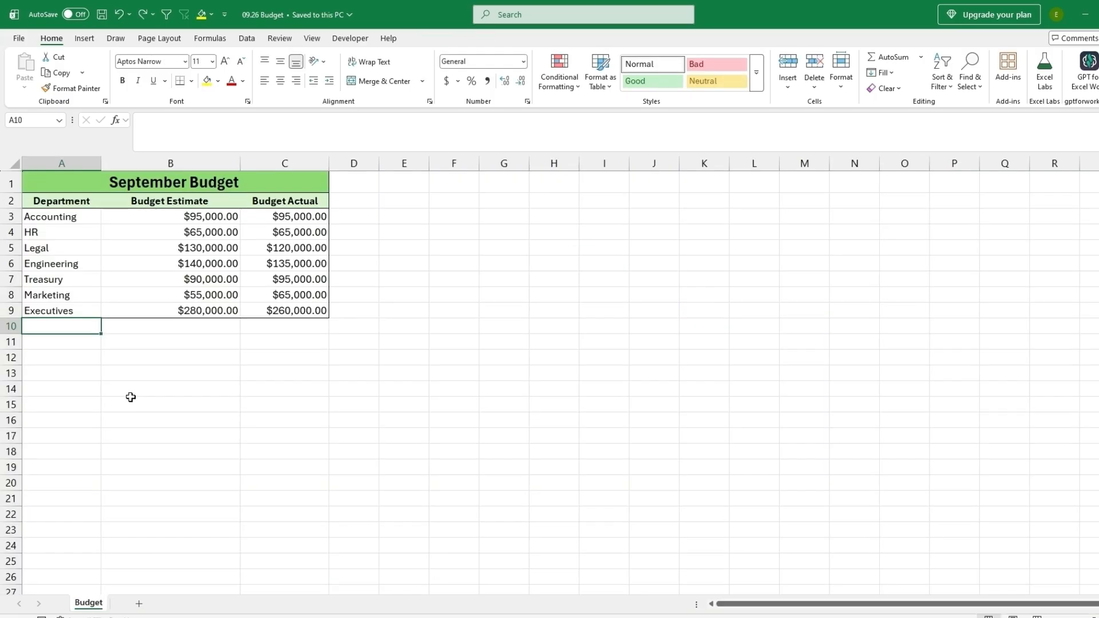
- Copy the September department rows A3:C9 from the 09.26 Budget workbook into the Monthly Budget History table of Master Budget Tracker, starting at B12
left_click_drag(76, 217, 266, 309)
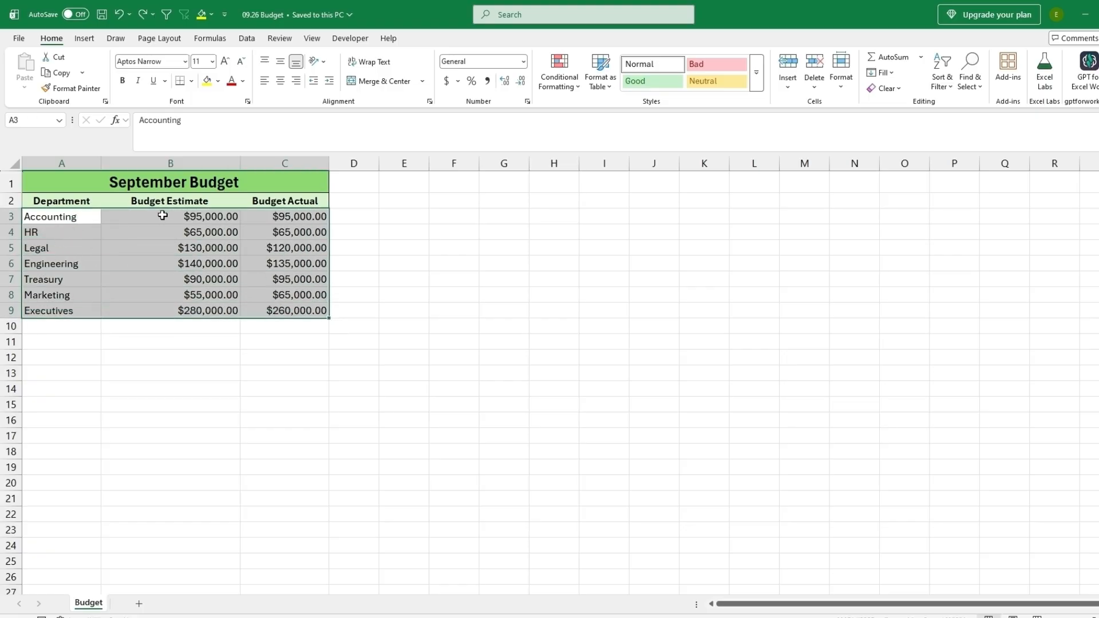
key("ctrl+c")
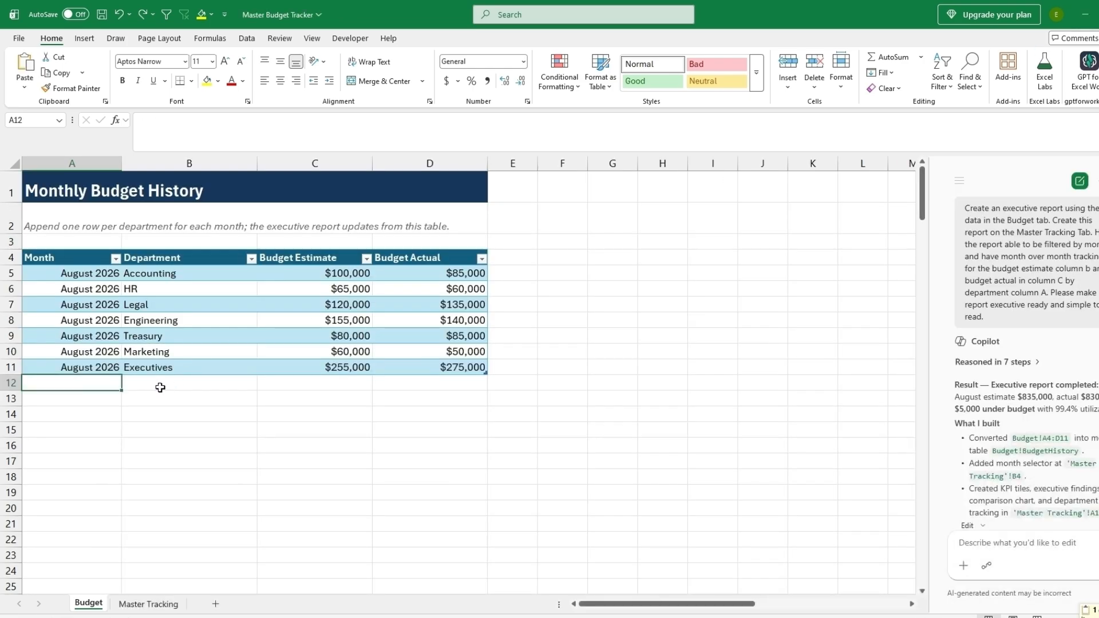
left_click(160, 387)
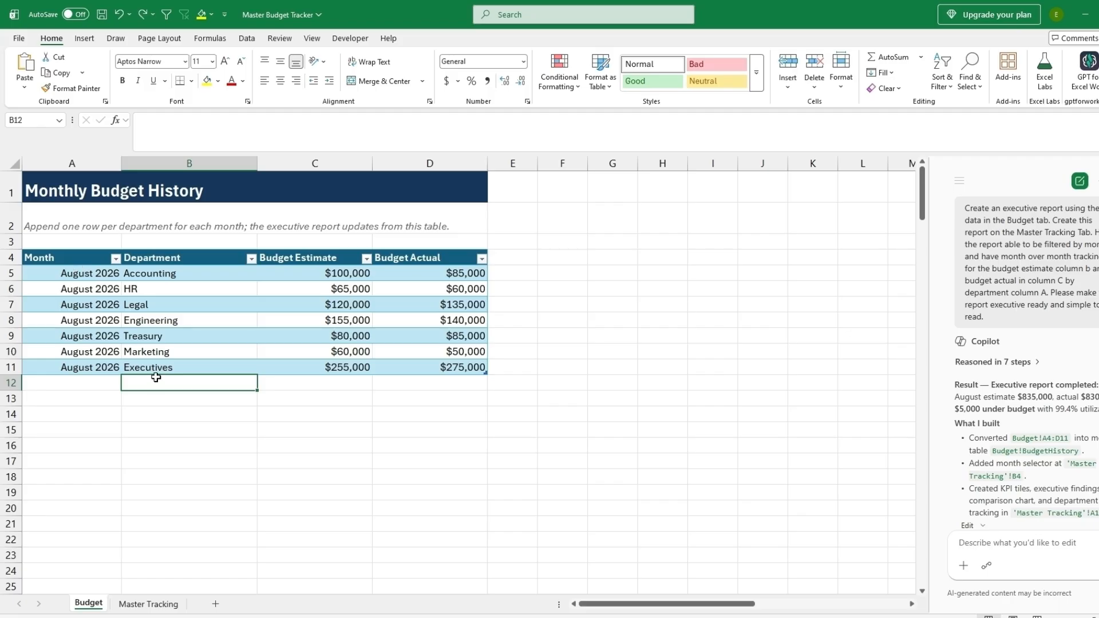
key("ctrl+v")
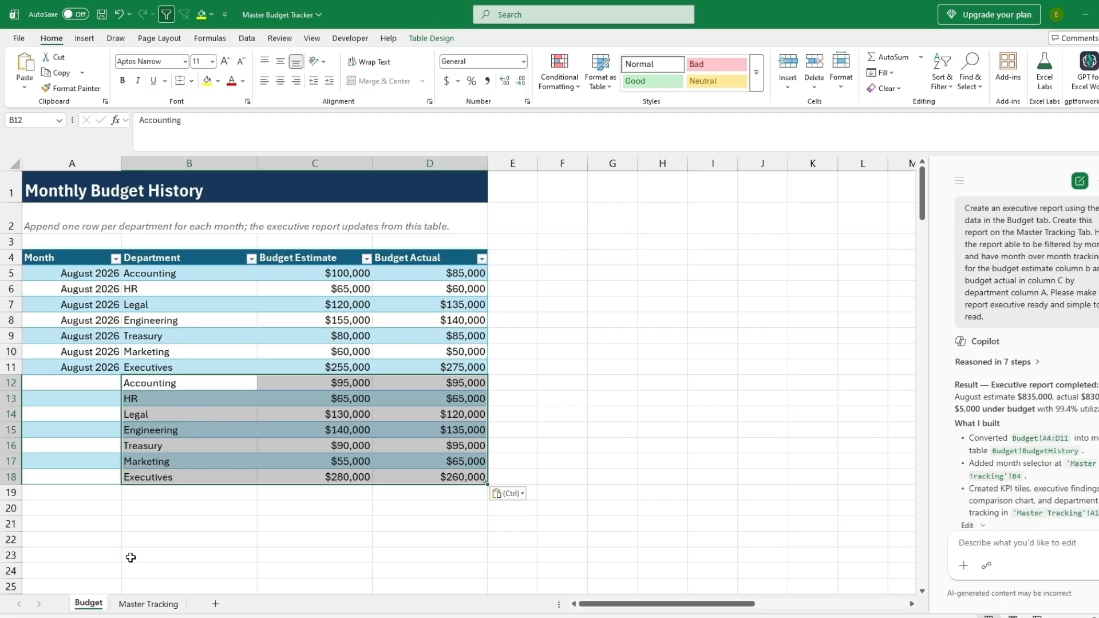
- Check the Master Tracking report for September data, then examine the blank Month cells in the Budget table and Copilot's previous usage notes
left_click(135, 602)
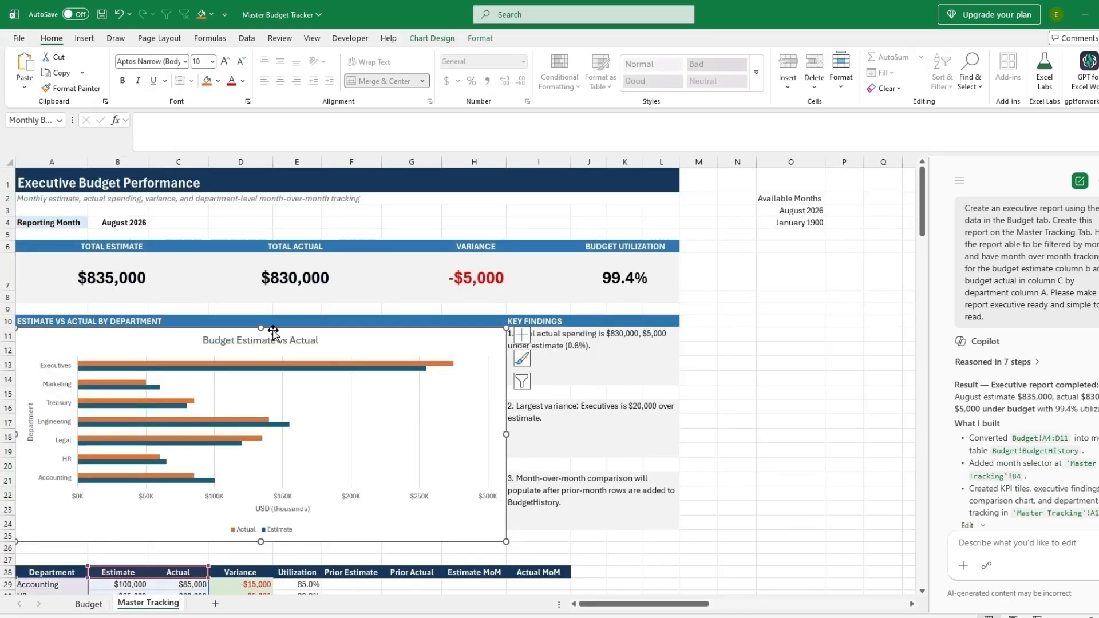
scroll(273, 330, "down", 7)
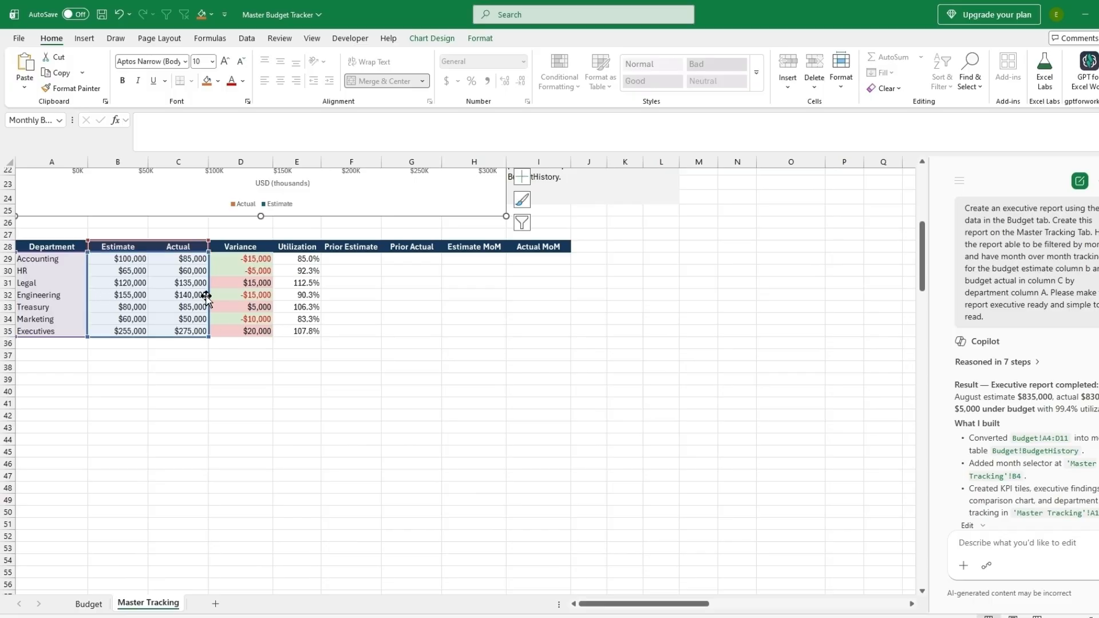
scroll(331, 301, "up", 3)
scroll(331, 301, "up", 4)
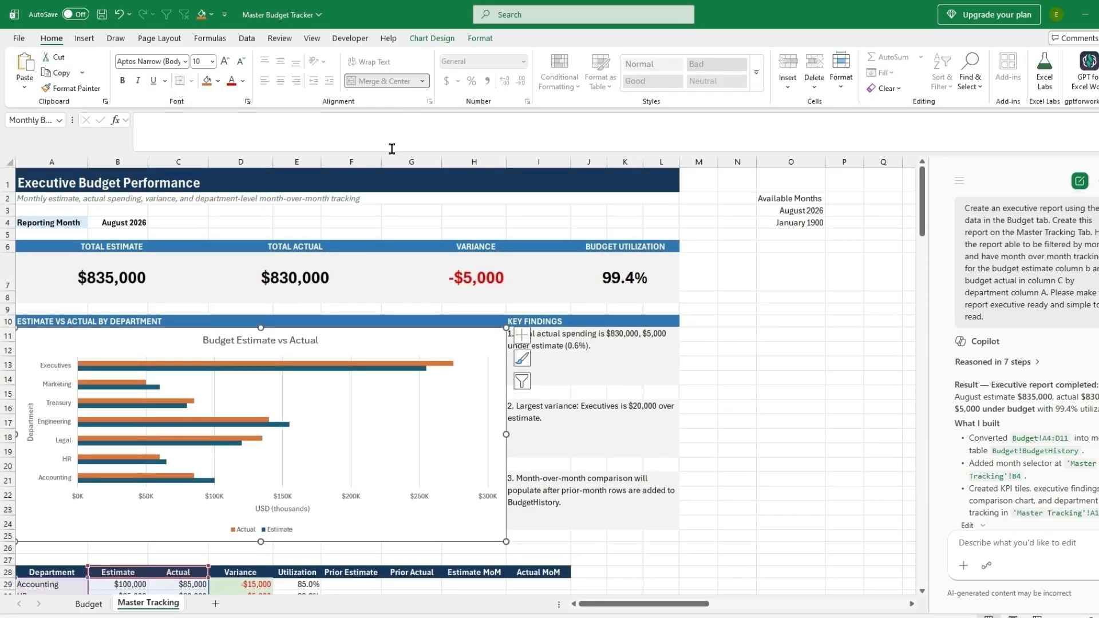
left_click(92, 604)
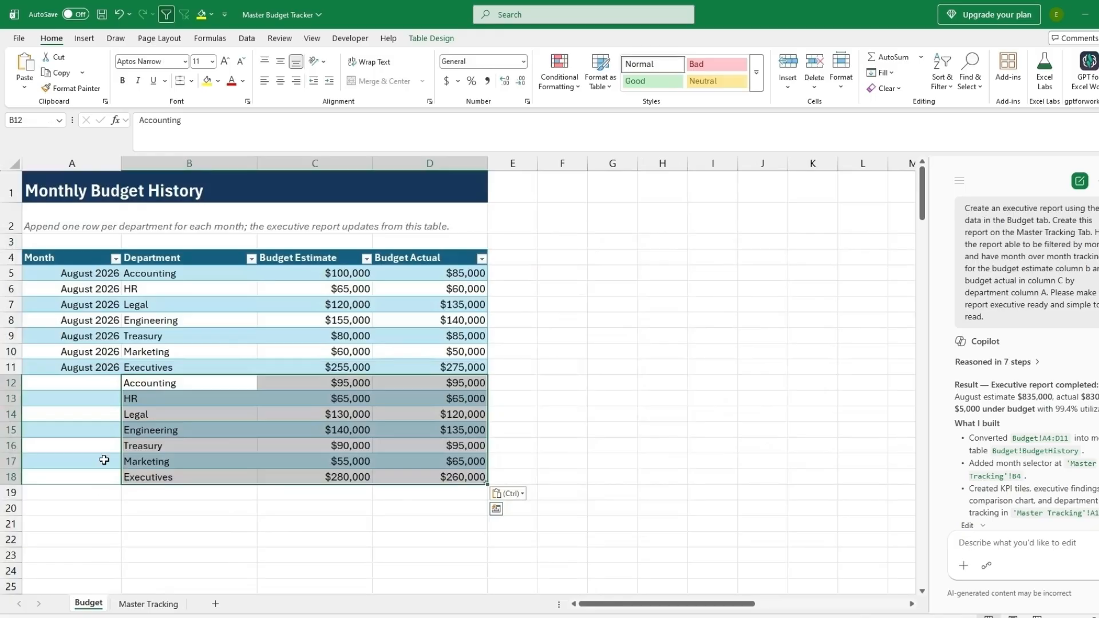
left_click(87, 386)
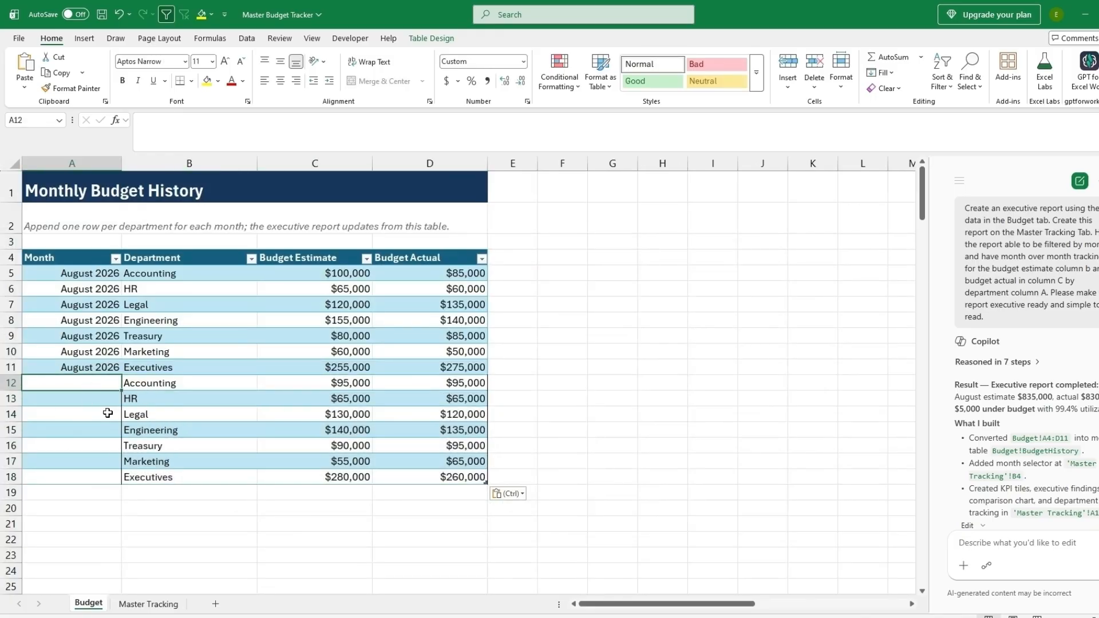
scroll(988, 478, "down", 3)
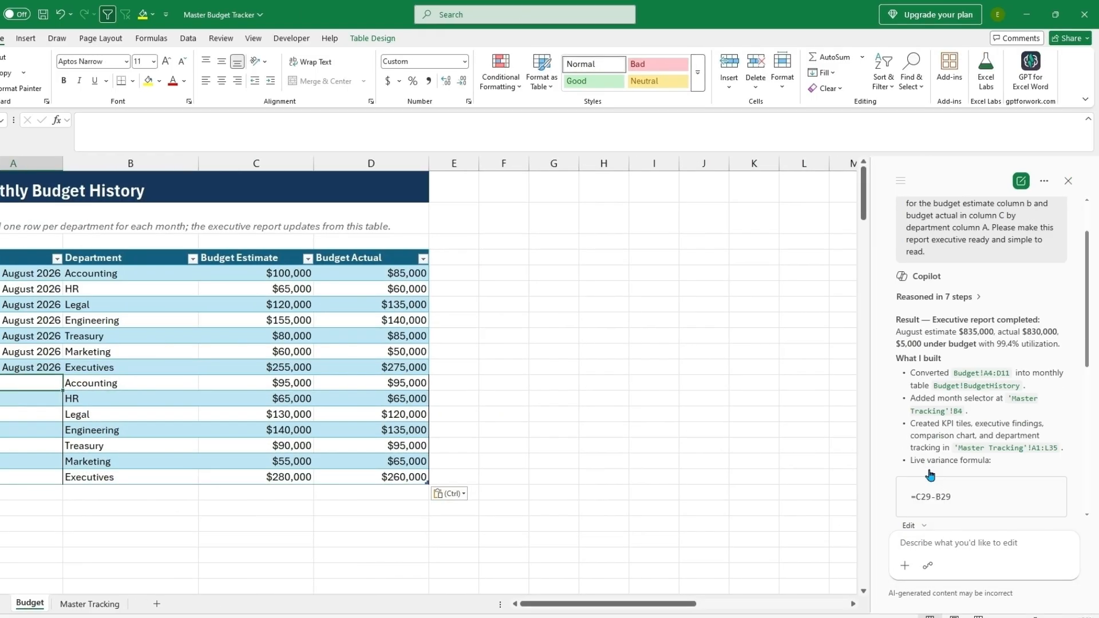
scroll(930, 477, "down", 5)
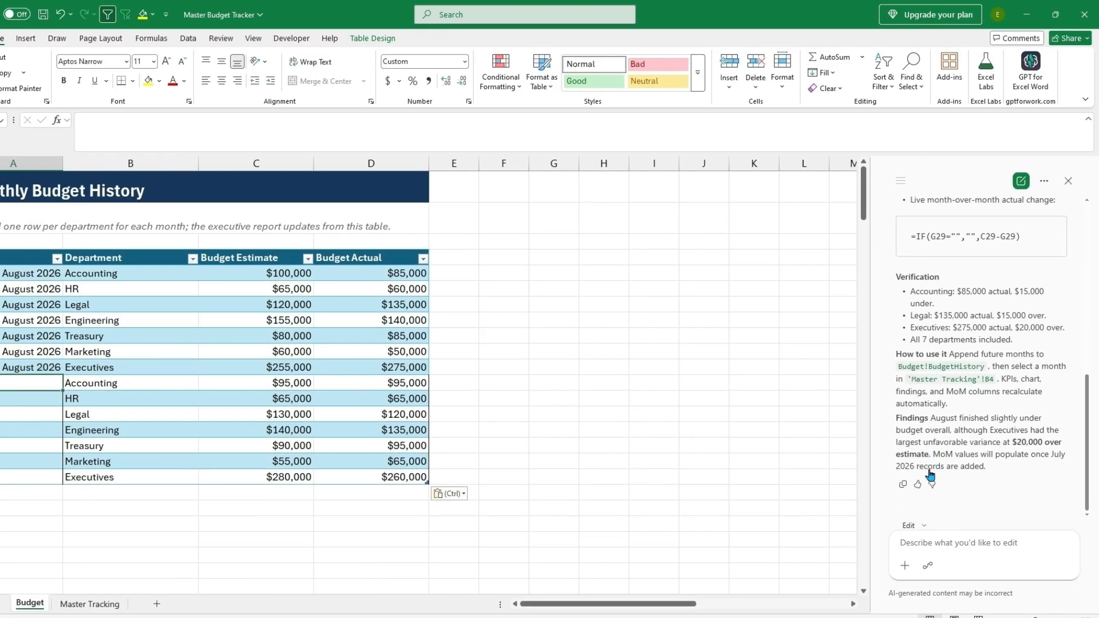
- Draft in a new Copilot chat that September's budget information was added, asking to update the table to reflect the month and the Master tracking reporting
left_click(1021, 182)
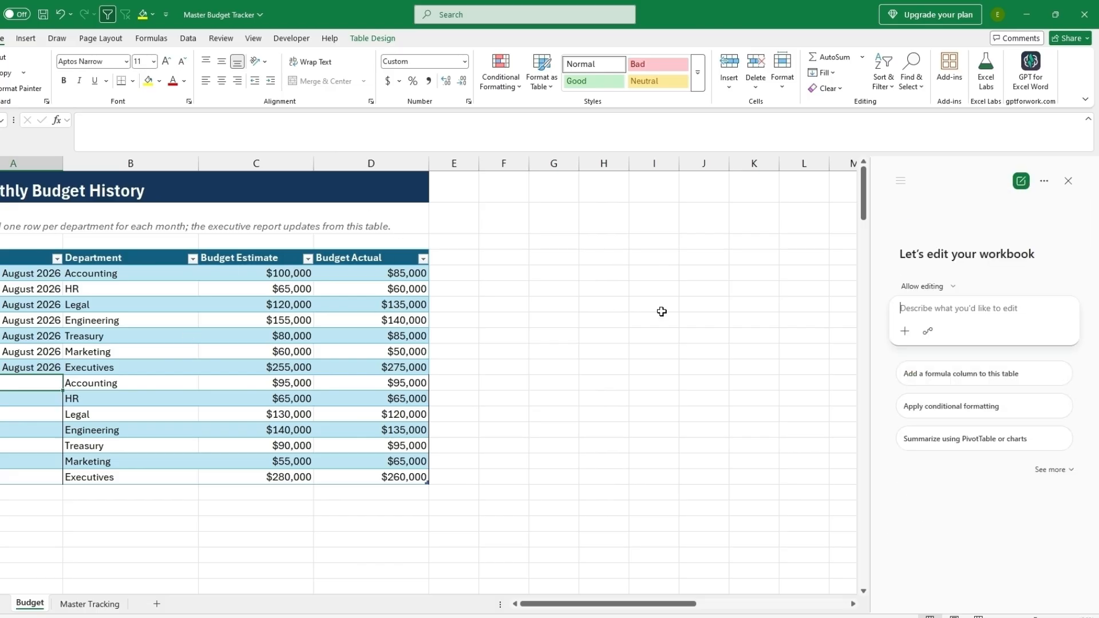
left_click(967, 312)
type("I've added S")
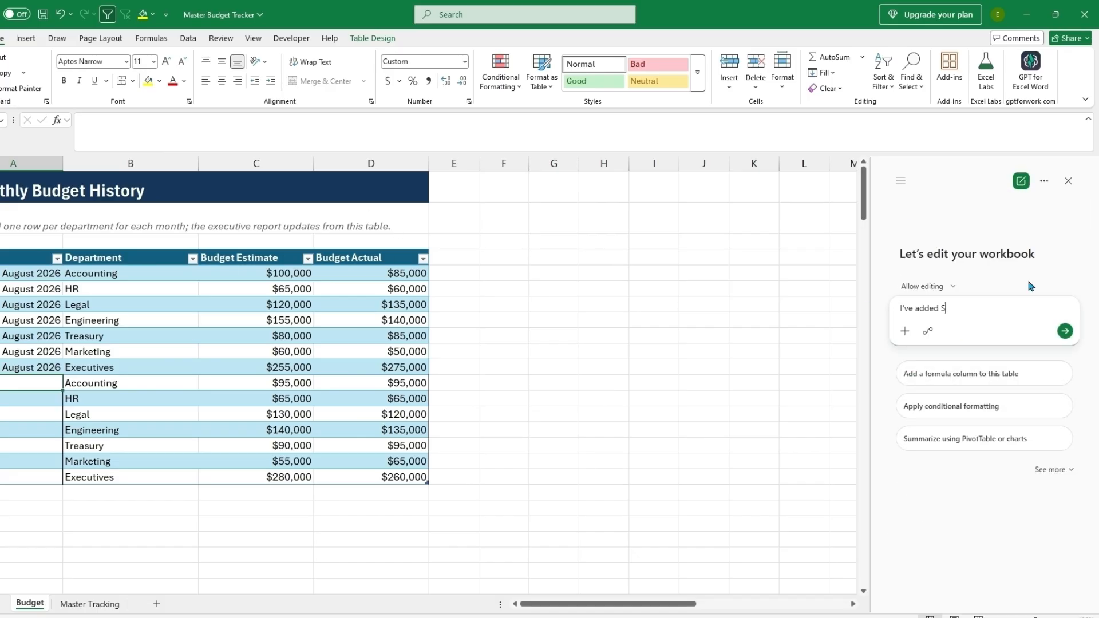
type("eptember's budget information into the table. Can you please update the table to reflect the month and update the Master tracking reporting")
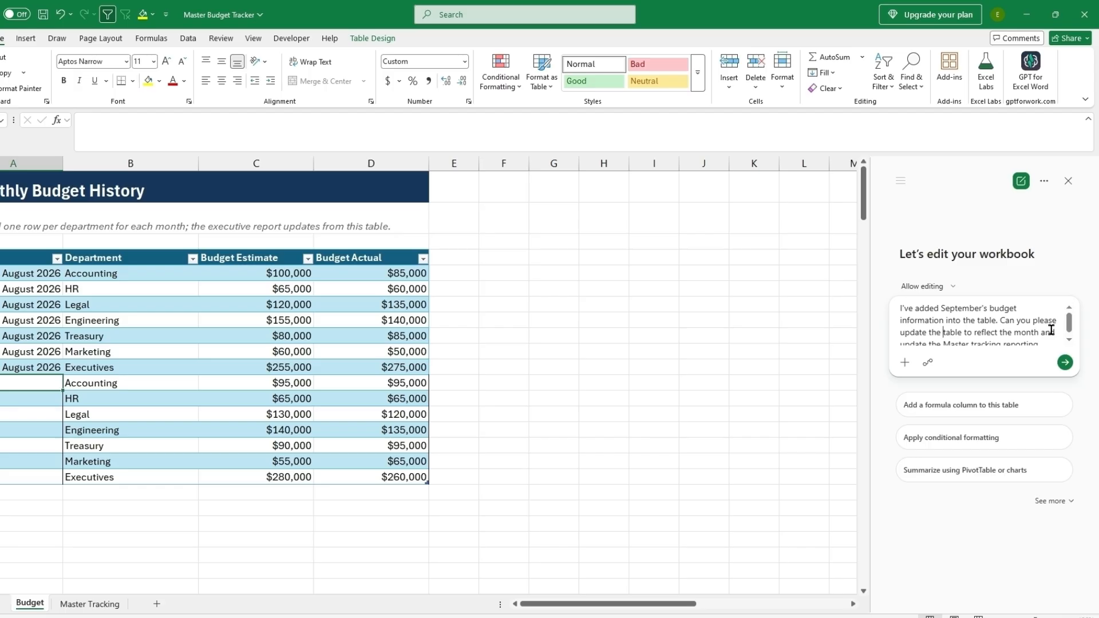
scroll(1051, 331, "down", 1)
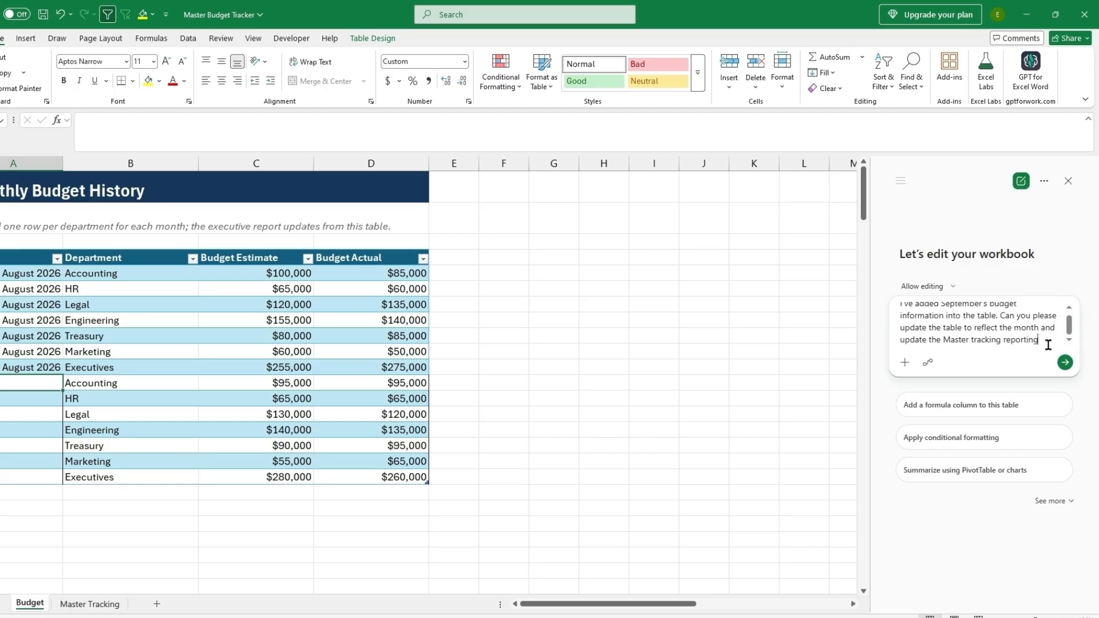
scroll(1048, 343, "up", 1)
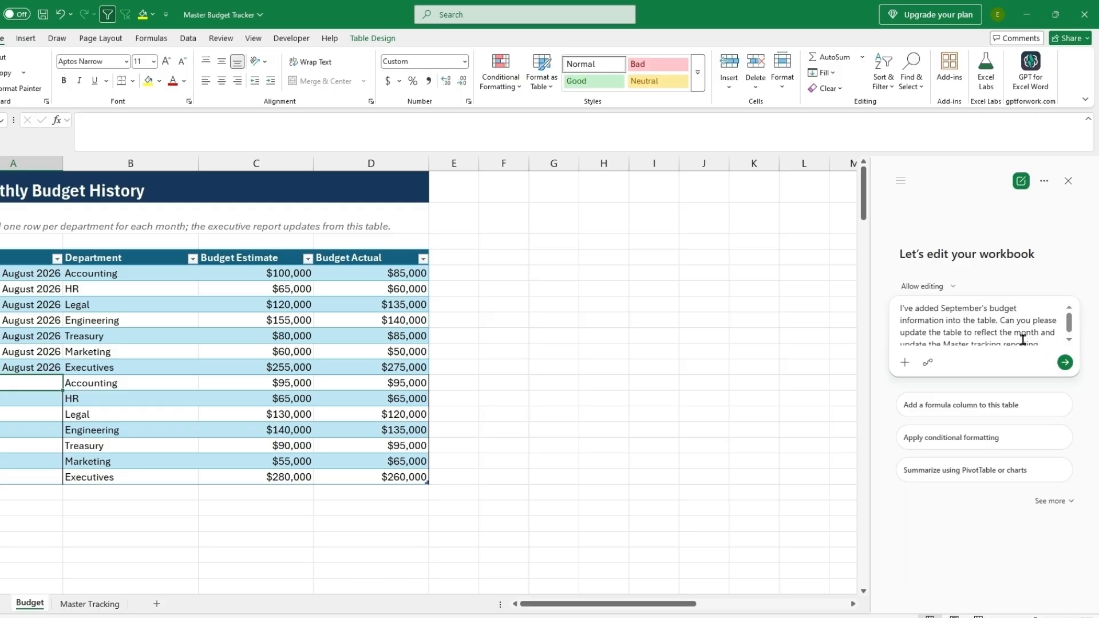
scroll(1047, 338, "down", 1)
- Copy the full text of the drafted September update request and send the request to Copilot
left_click_drag(1045, 334, 893, 303)
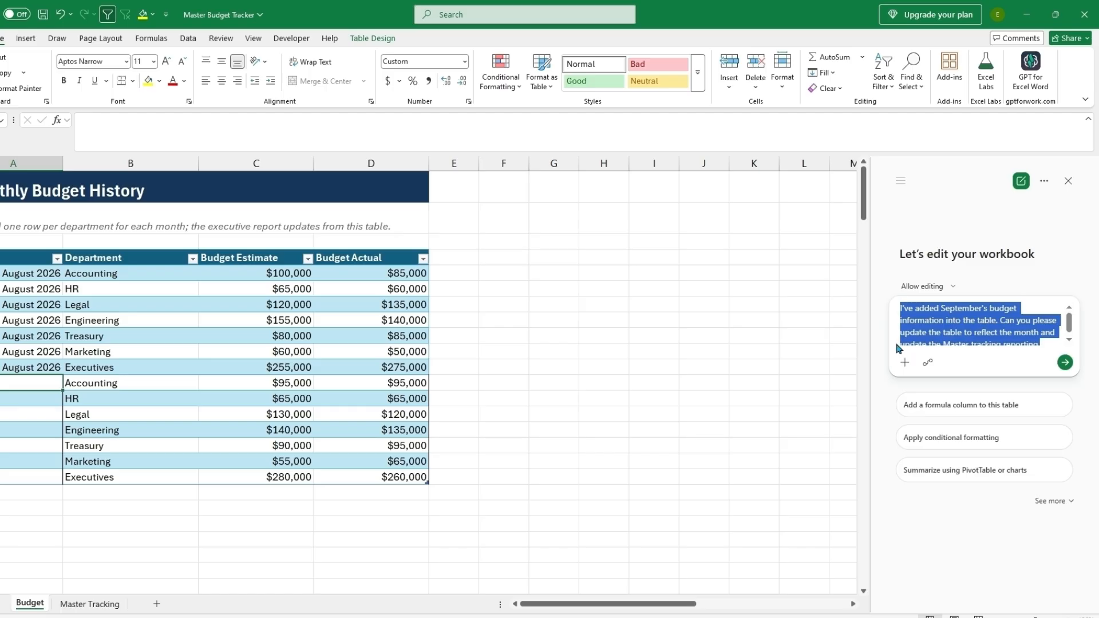
key("ctrl+c")
left_click(1022, 312)
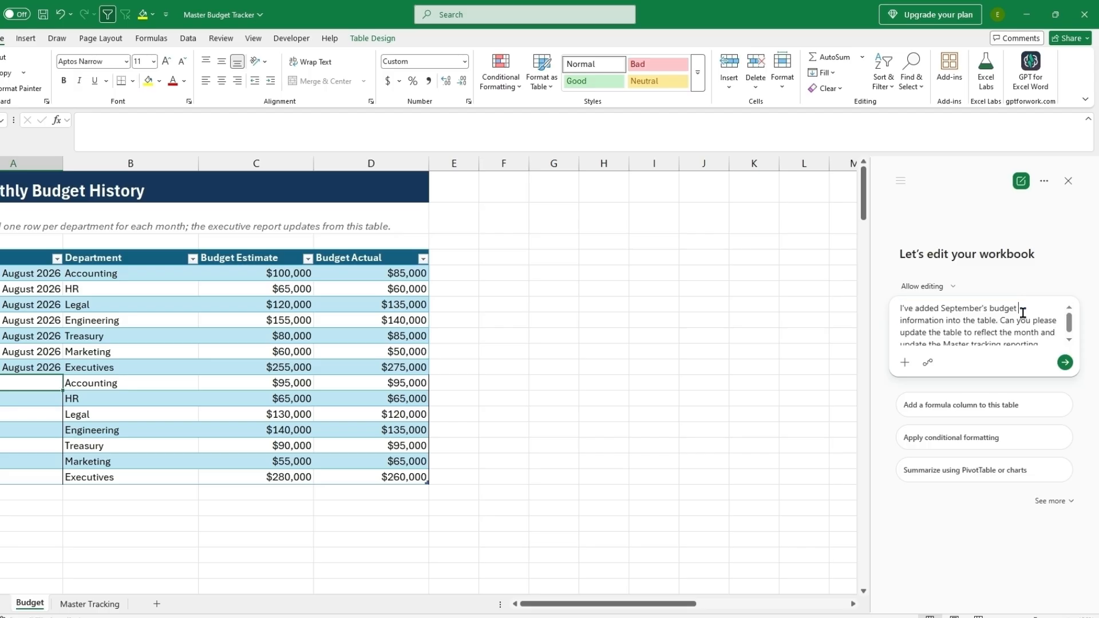
left_click(1064, 366)
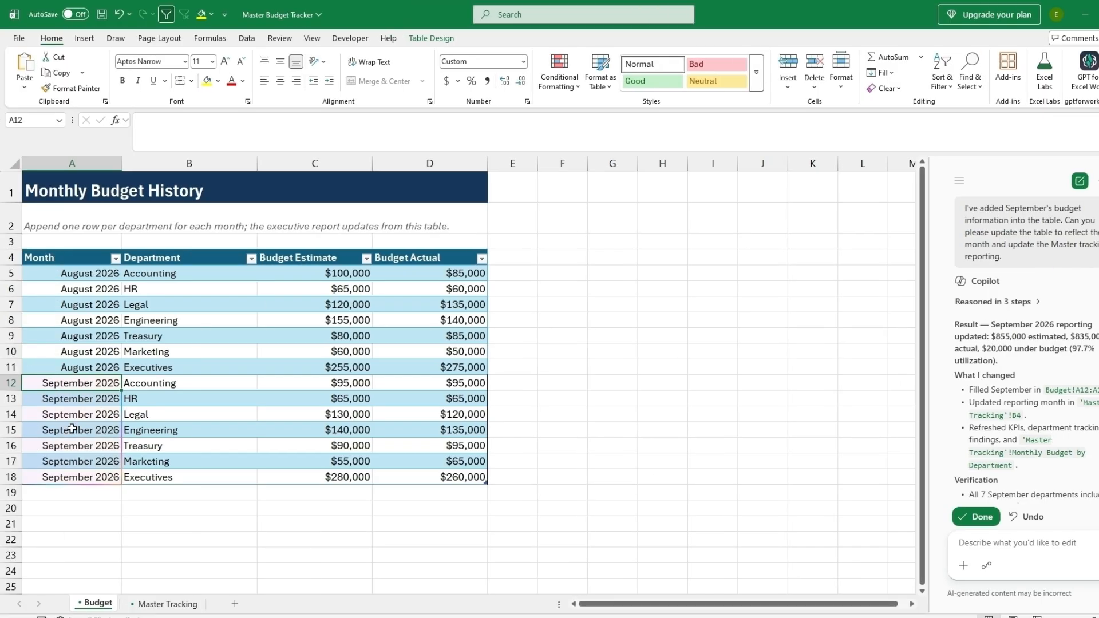
- Autofit column B on the Master Tracking sheet and inspect the Total Estimate, Total Actual, Variance and Budget Utilization tiles
left_click(155, 607)
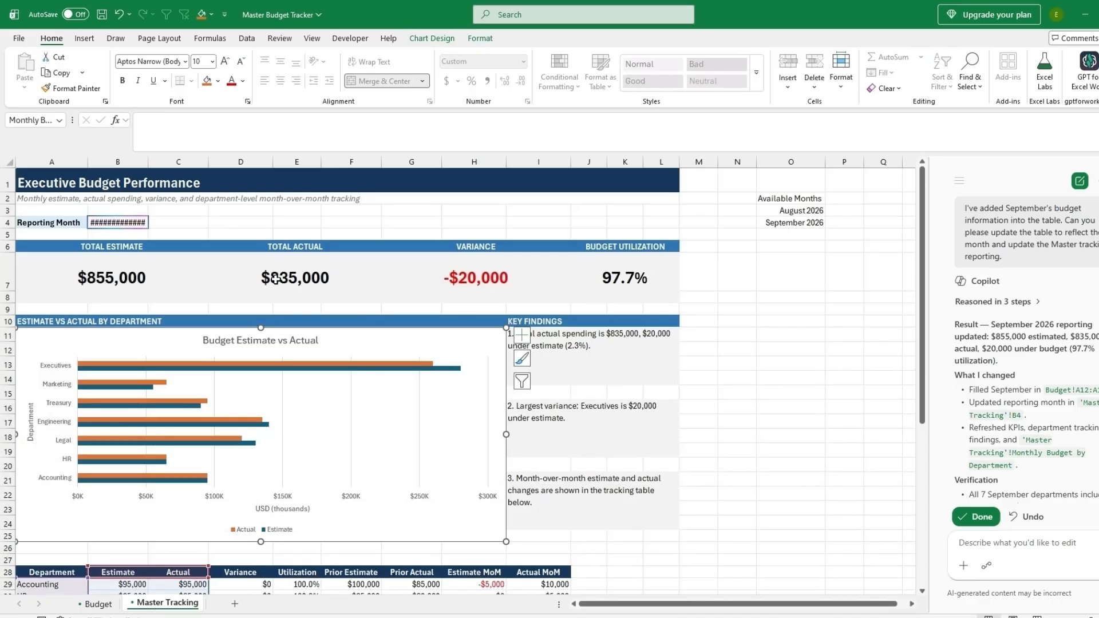
double_click(147, 161)
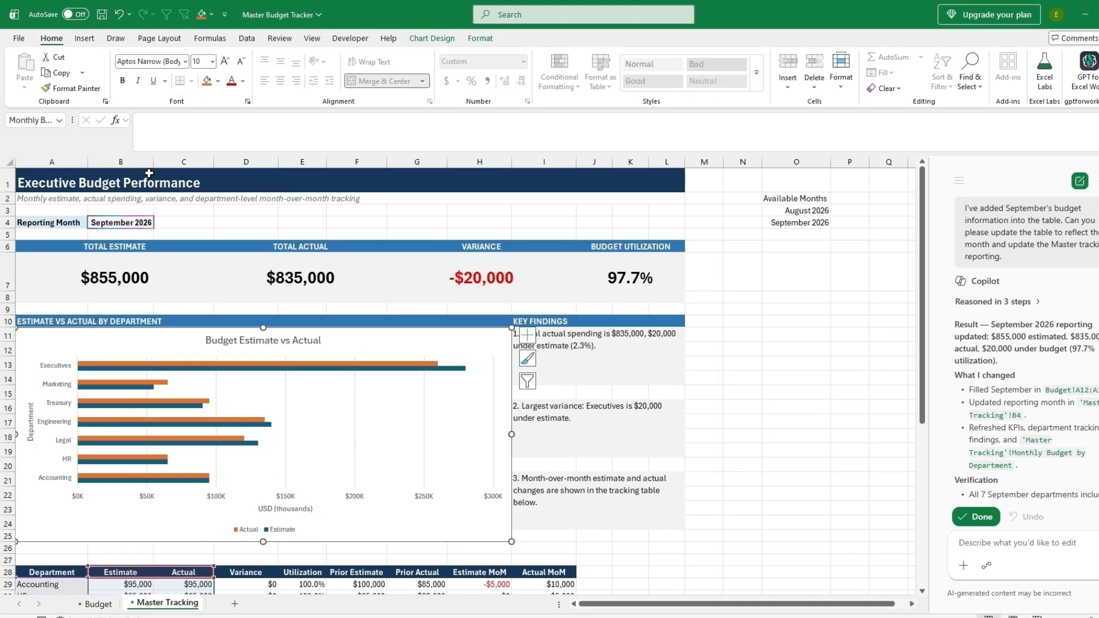
left_click(130, 287)
left_click(293, 280)
left_click(144, 281)
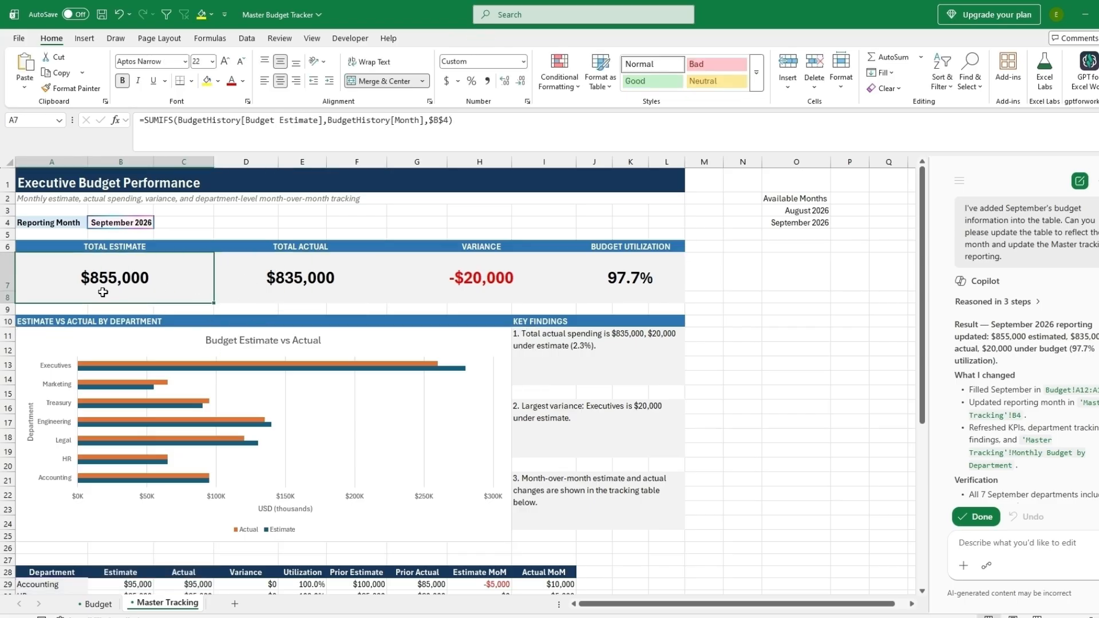
left_click(302, 286)
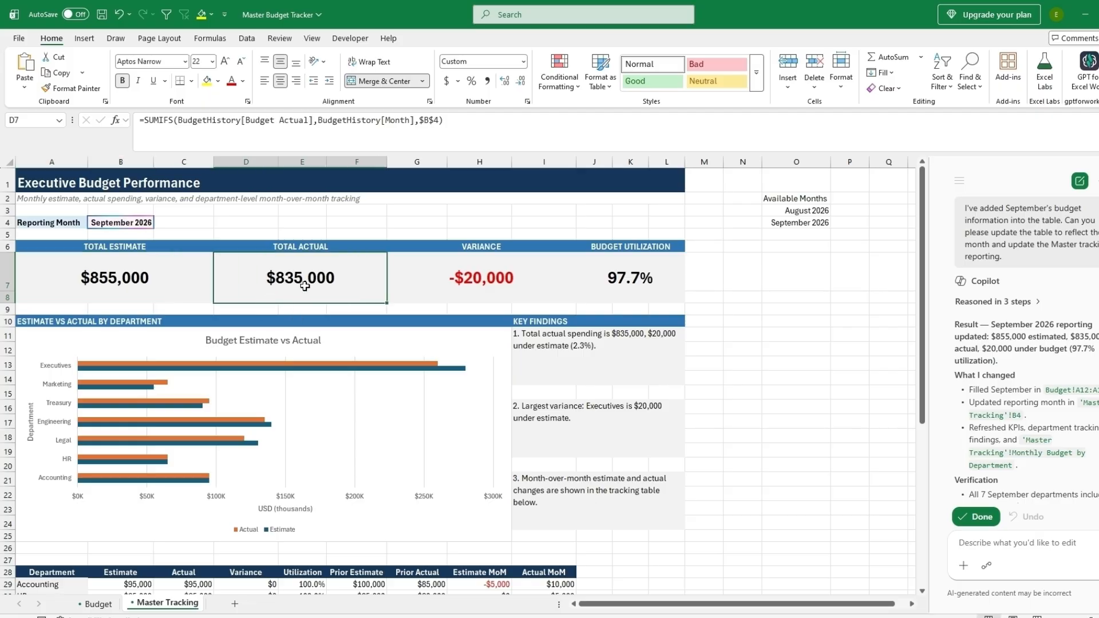
left_click(494, 281)
left_click(632, 278)
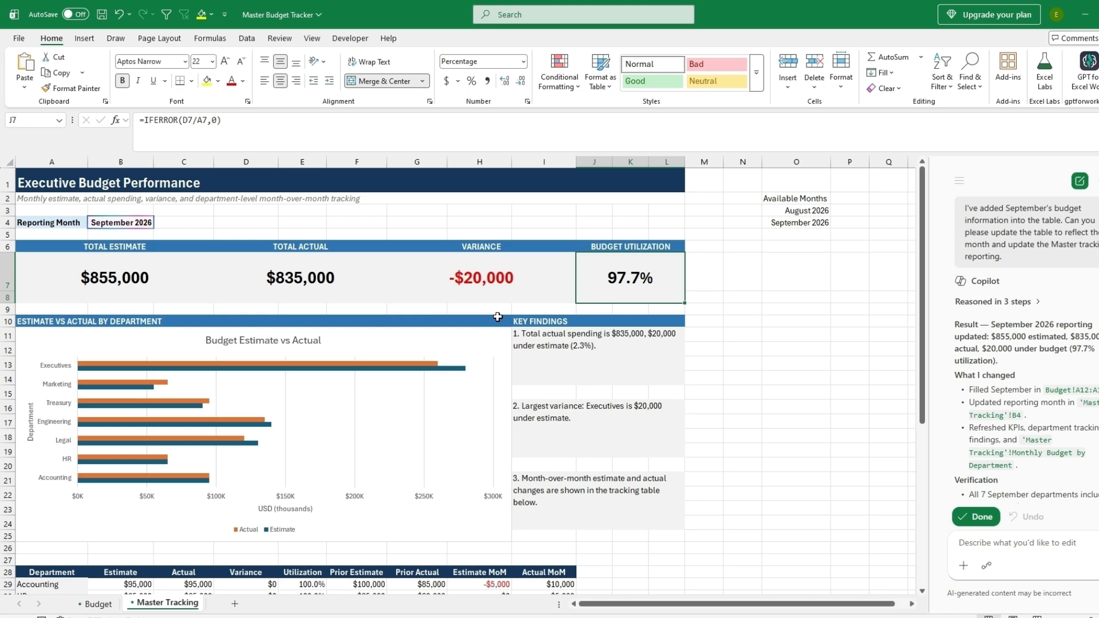
- Test the Reporting Month selector with August 2026 and September 2026, and review September's chart, key findings and department table
left_click(138, 221)
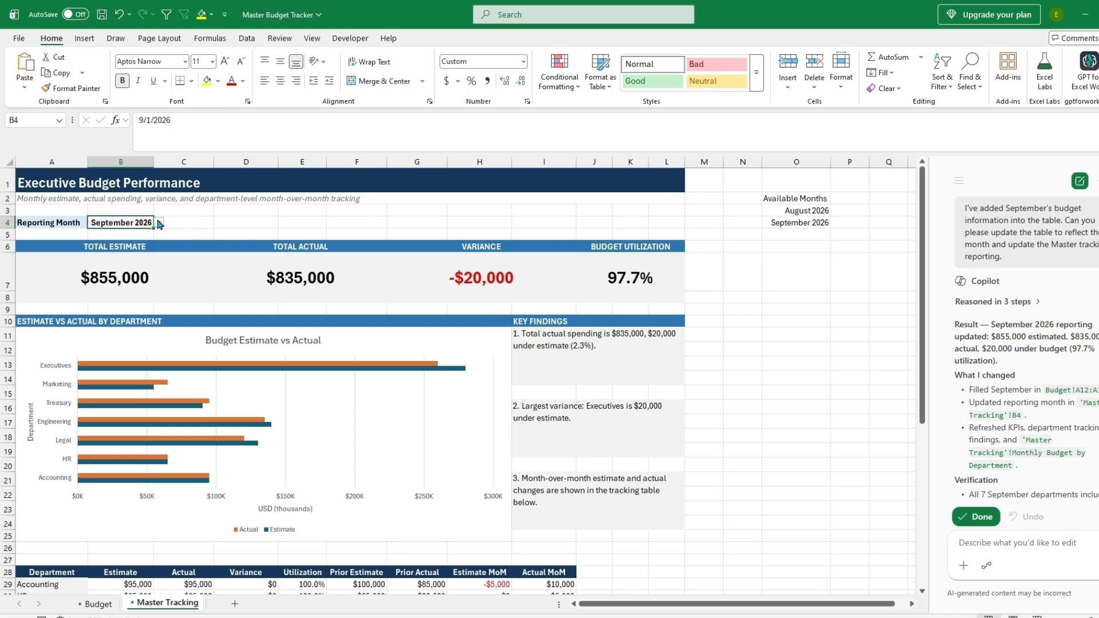
left_click(160, 223)
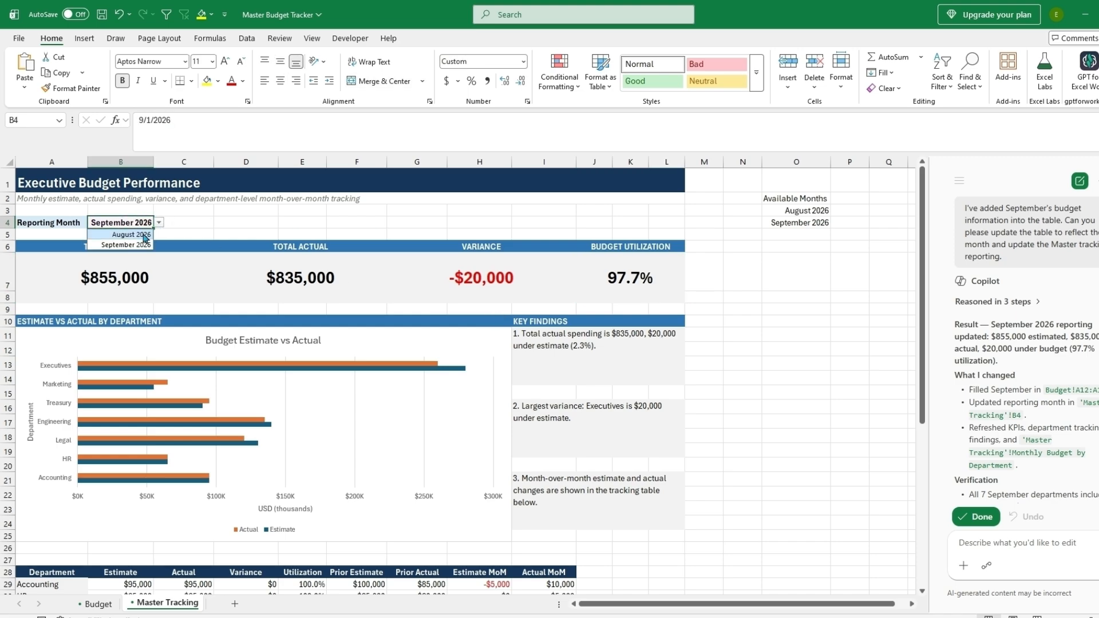
left_click(131, 235)
left_click(159, 223)
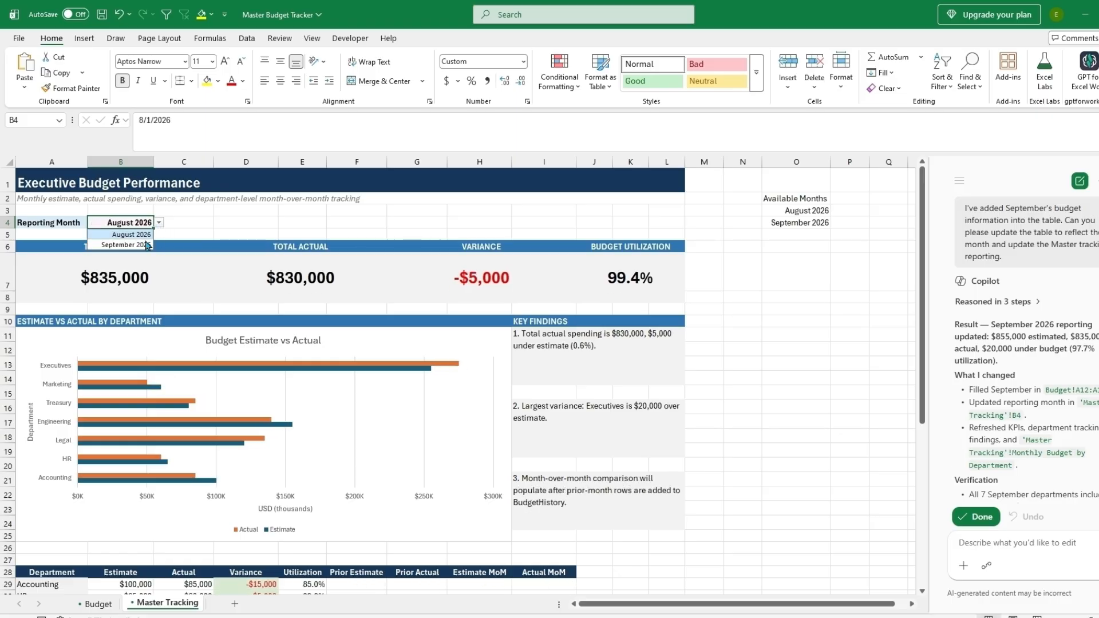
left_click(143, 244)
scroll(253, 228, "down", 1)
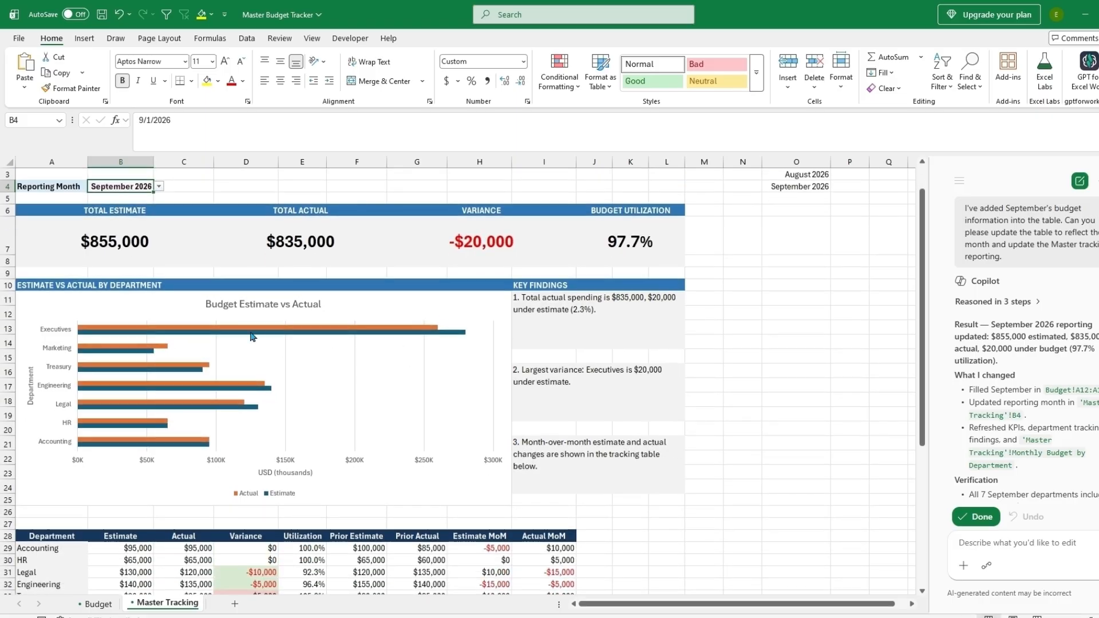
scroll(241, 333, "down", 2)
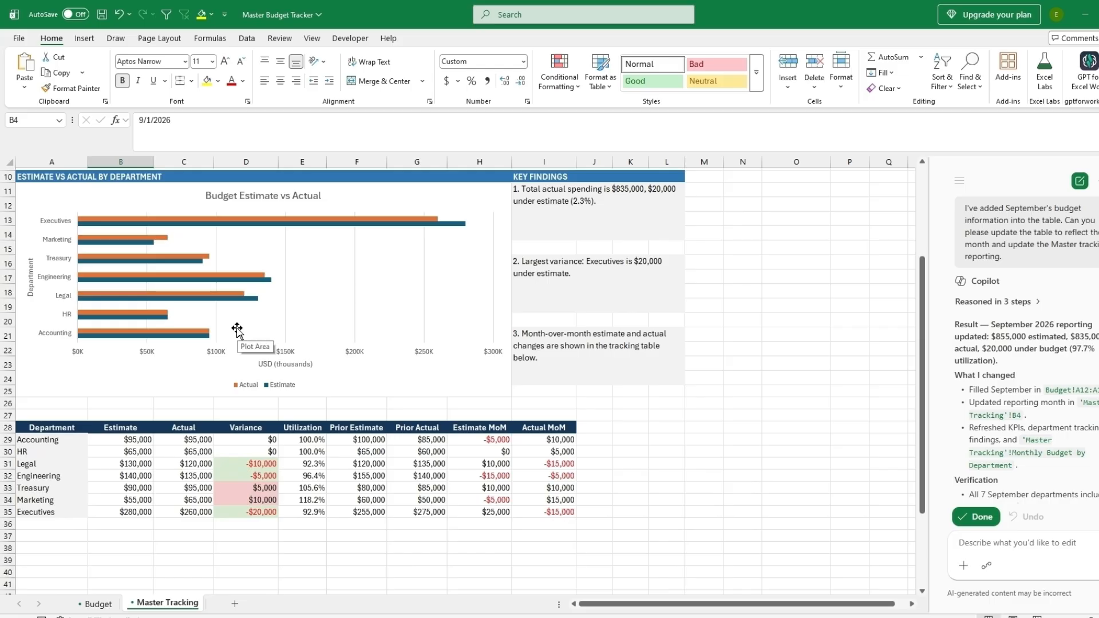
scroll(236, 331, "up", 1)
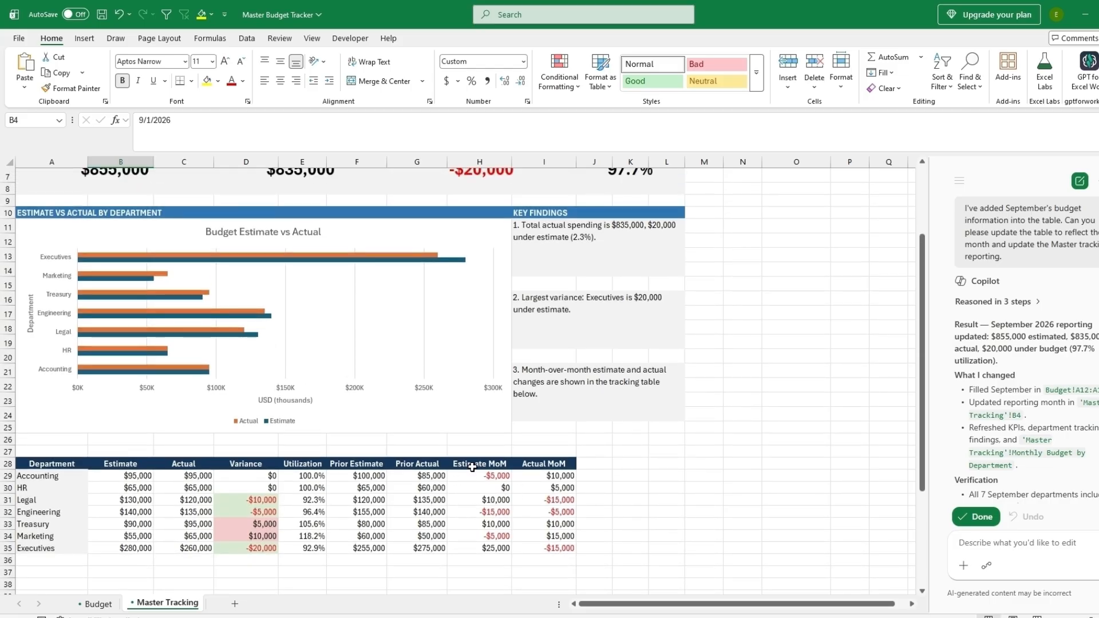
scroll(483, 486, "up", 2)
- Compare the department table's prior-month and MoM columns with Reporting Month set to August 2026 and again to September 2026
left_click(160, 223)
left_click(131, 235)
scroll(259, 340, "down", 4)
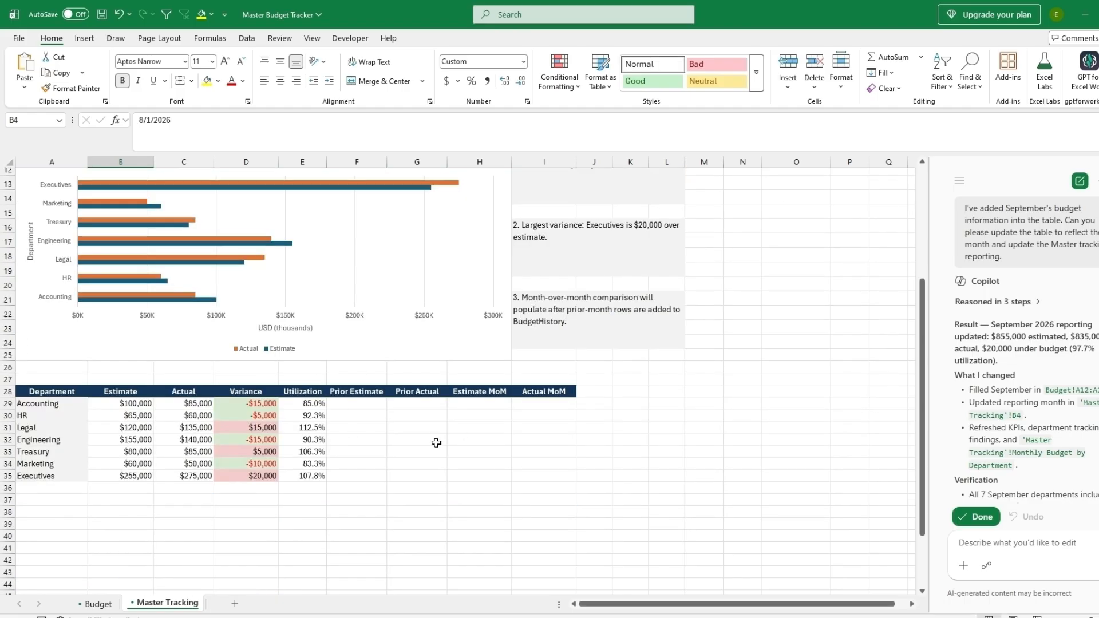
scroll(503, 419, "up", 3)
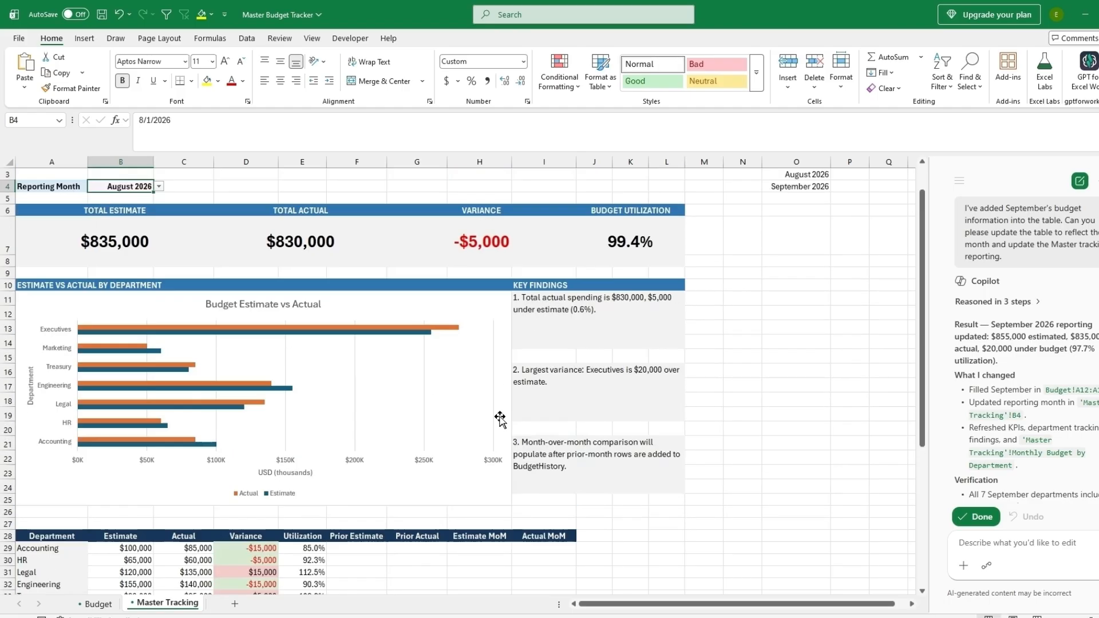
left_click(159, 187)
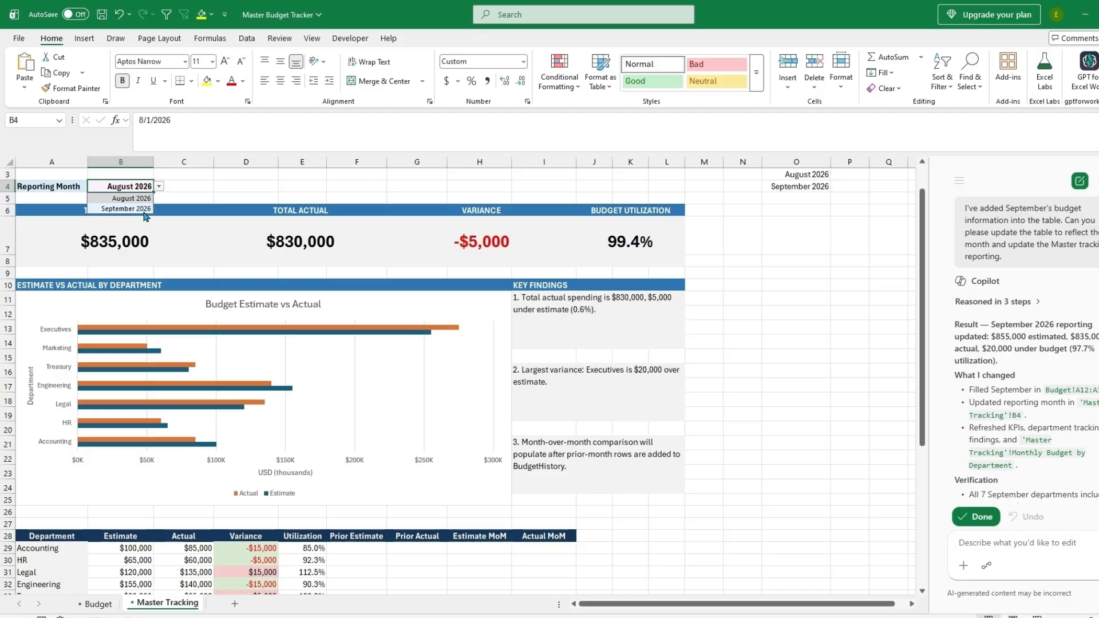
left_click(143, 211)
scroll(335, 415, "down", 2)
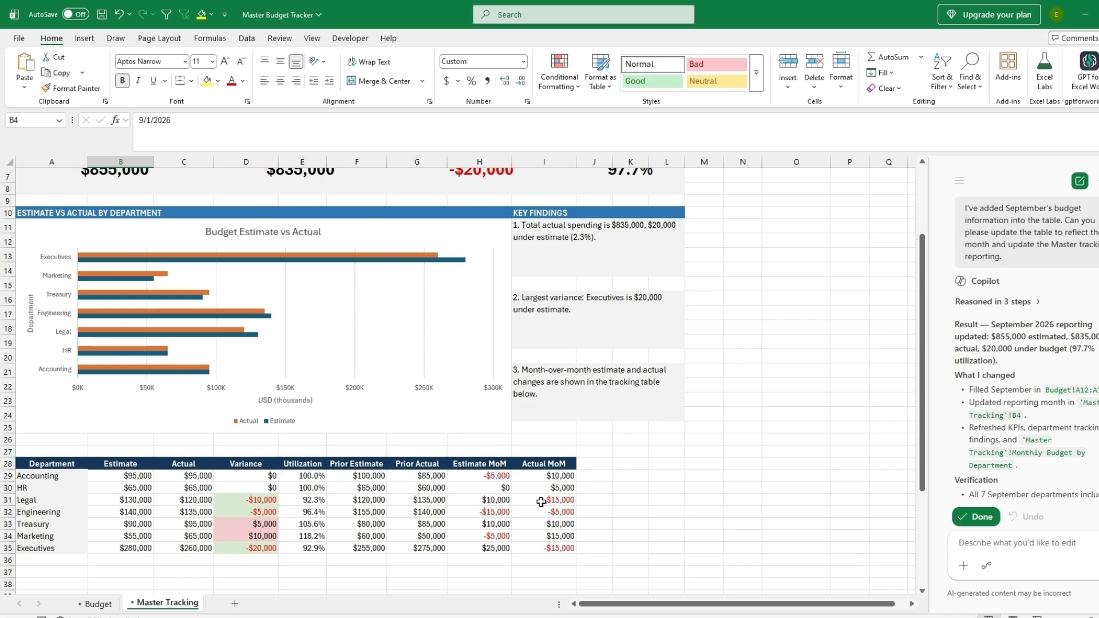
scroll(541, 502, "up", 2)
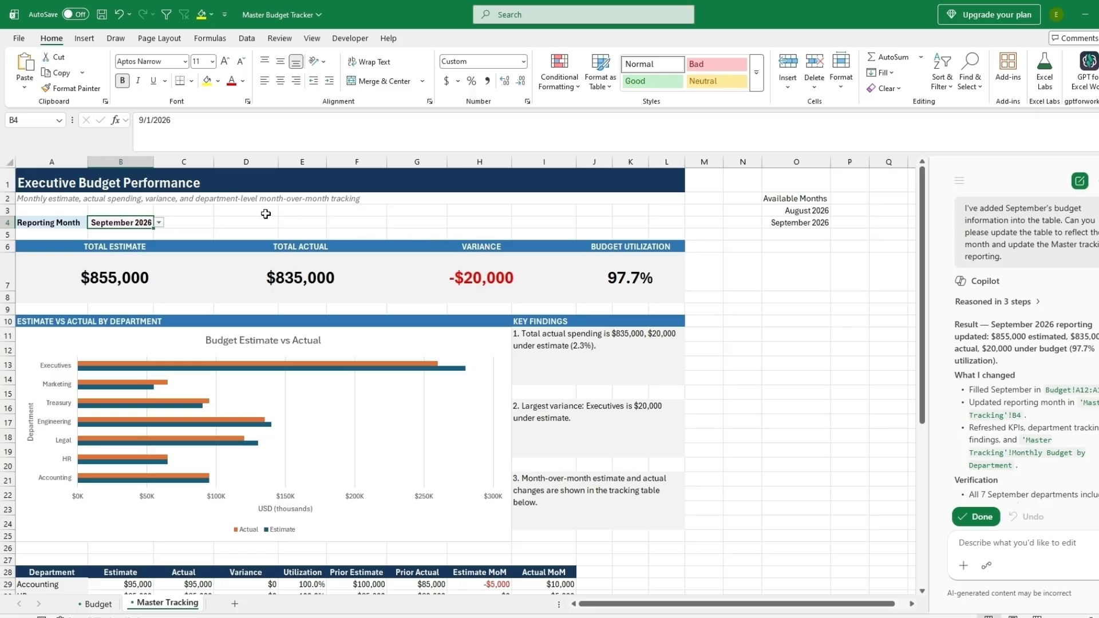
- Set the Reporting Month in B4 to August 2026 and look over the KPI tiles, chart and department table
left_click(160, 223)
left_click(133, 235)
scroll(158, 232, "down", 2)
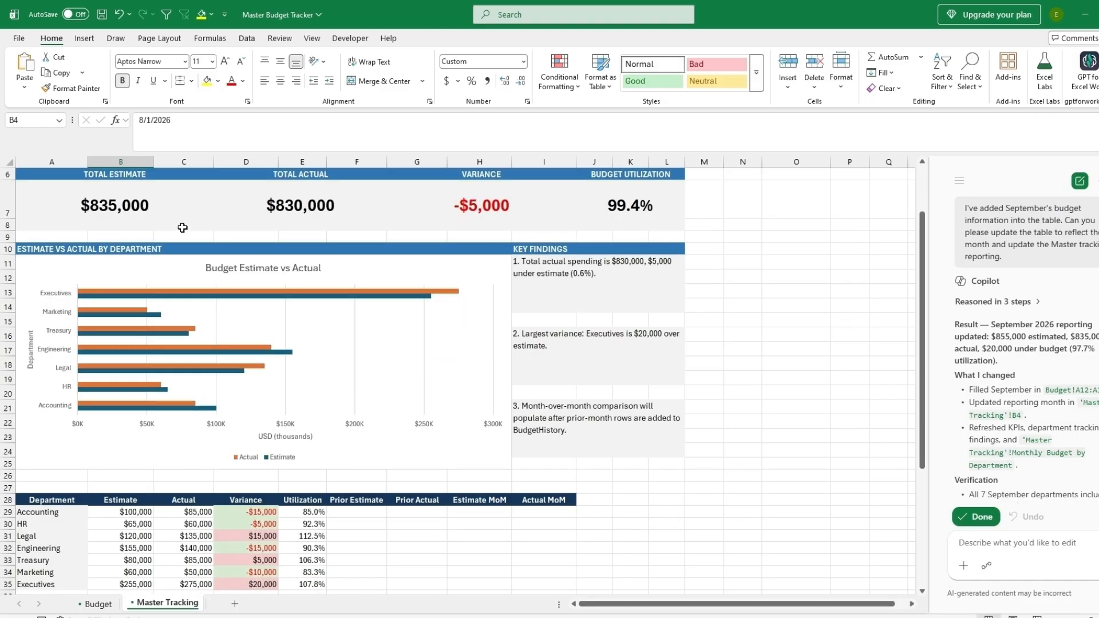
scroll(182, 227, "up", 2)
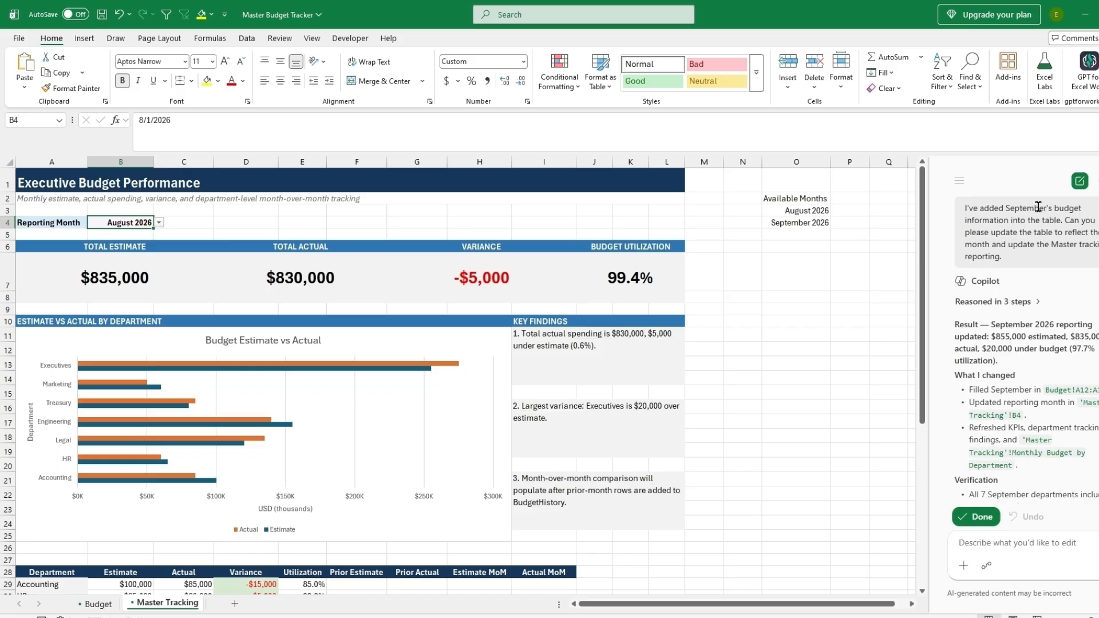
right_click(1036, 256)
key("Escape")
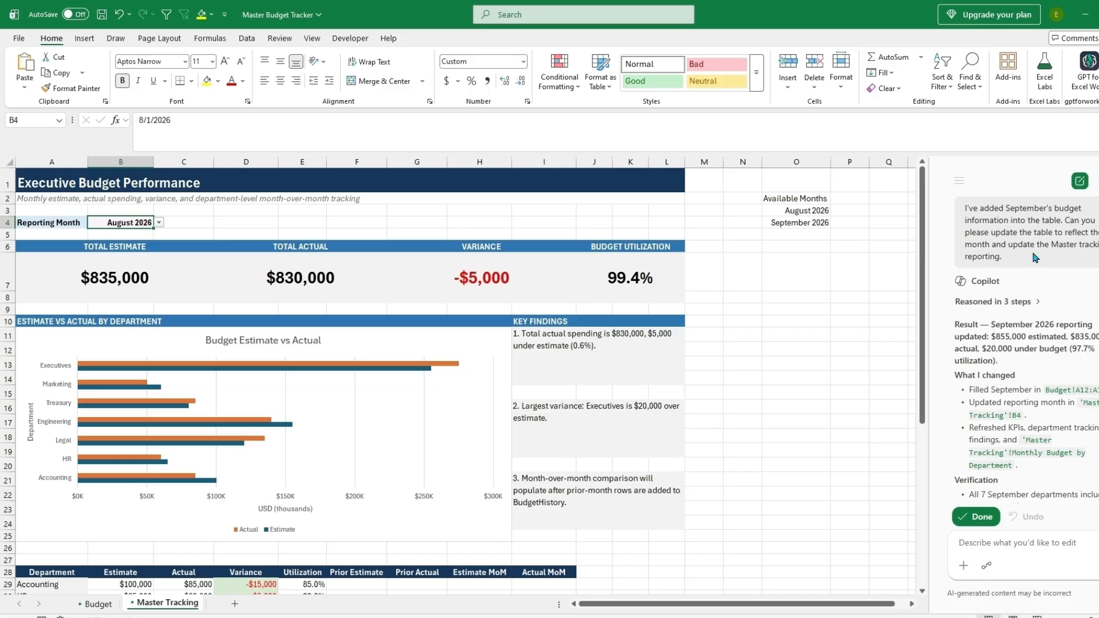